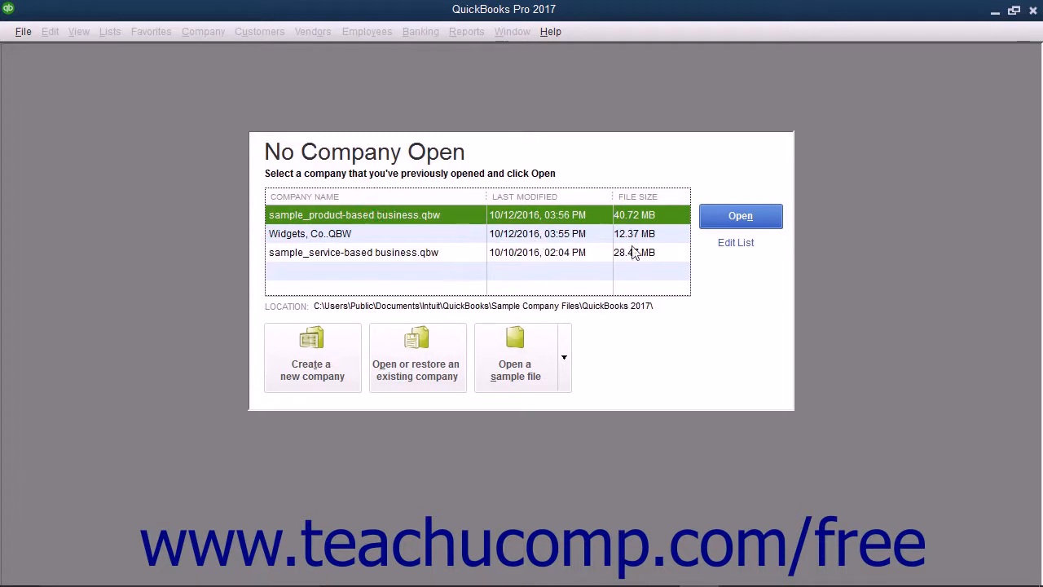
Step: Open the sample_product-based business.qbw company file and dismiss the sample-file notice
{"action": "left_click", "coordinate": [717, 214]}
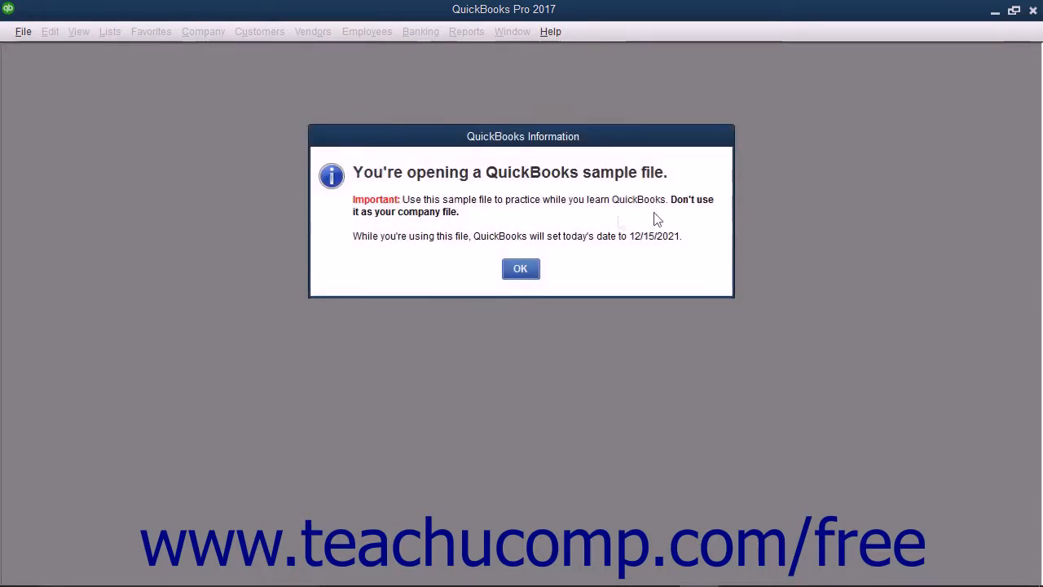
{"action": "left_click", "coordinate": [523, 268]}
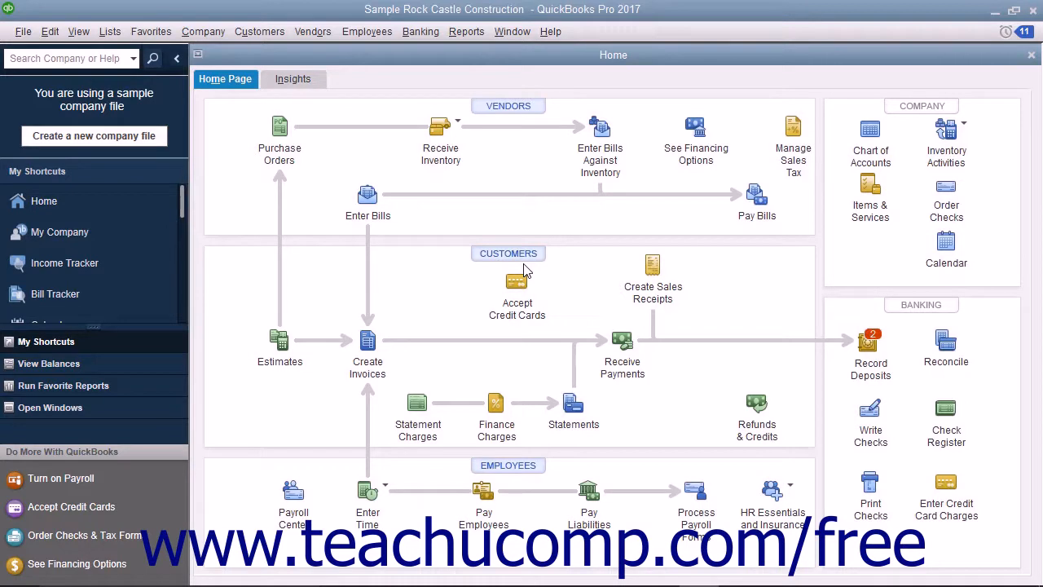
Step: Open the Employee Center from the Employees menu
{"action": "left_click", "coordinate": [366, 31]}
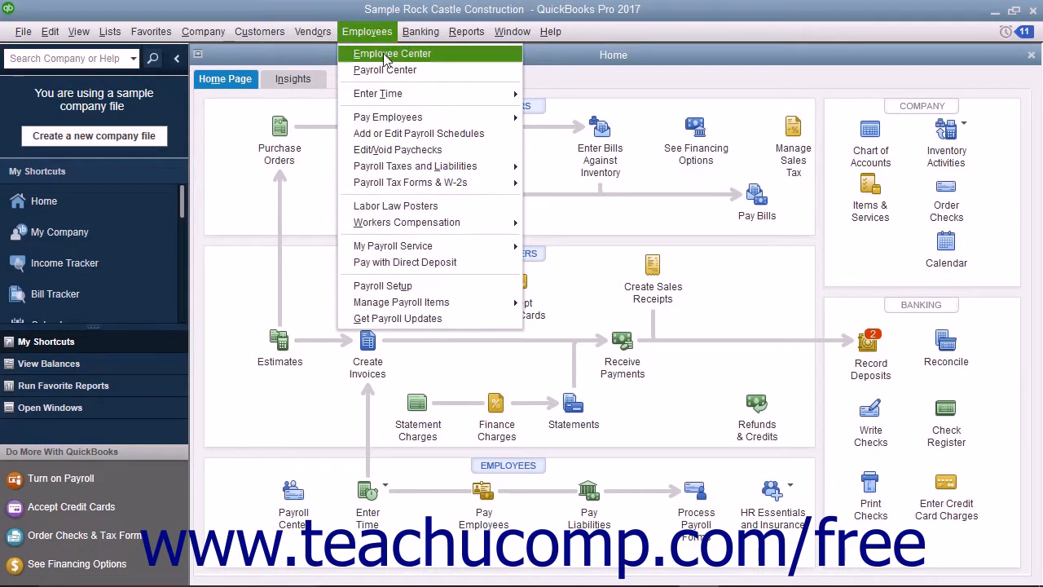
{"action": "left_click", "coordinate": [386, 56]}
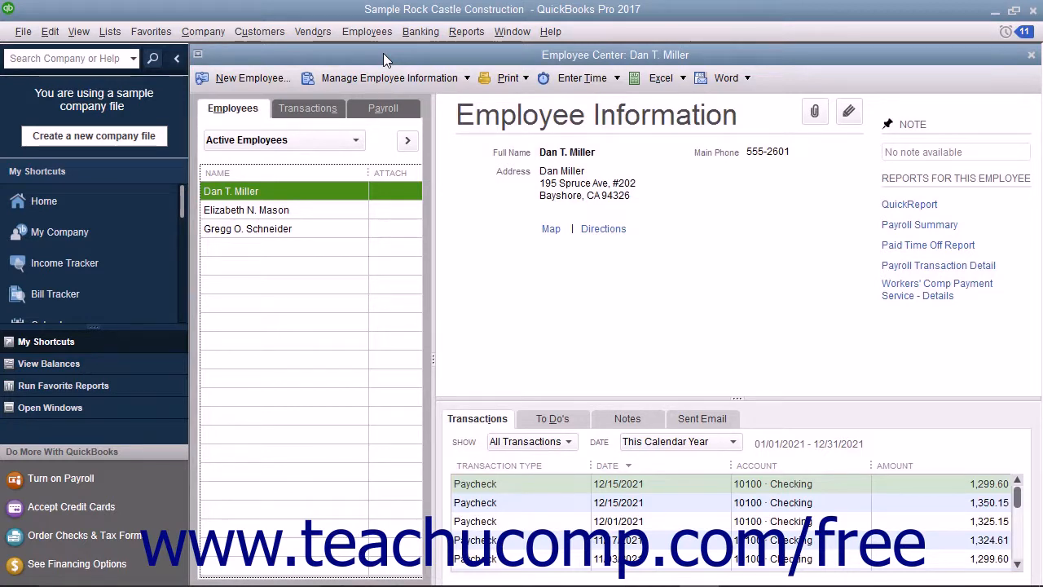
Step: Create a new employee with title Mr., the employee's full legal name and Social Security number
{"action": "left_click", "coordinate": [252, 78]}
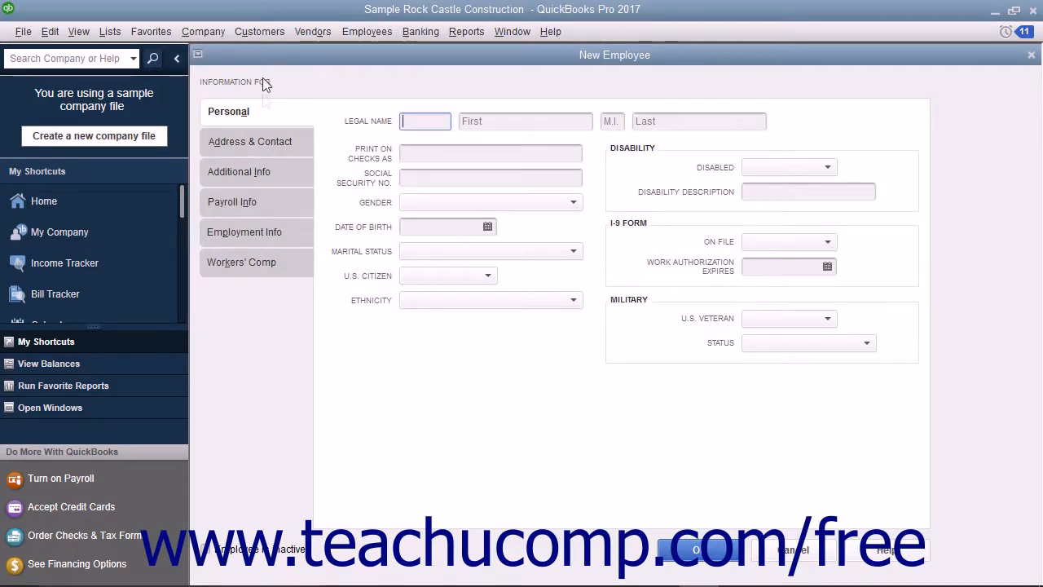
{"action": "left_click", "coordinate": [266, 120]}
{"action": "type", "text": "Mr."}
{"action": "key", "text": "Tab"}
{"action": "type", "text": "Jon"}
{"action": "key", "text": "Tab"}
{"action": "type", "text": "Q."}
{"action": "key", "text": "Tab"}
{"action": "type", "text": "Doe"}
{"action": "key", "text": "Tab"}
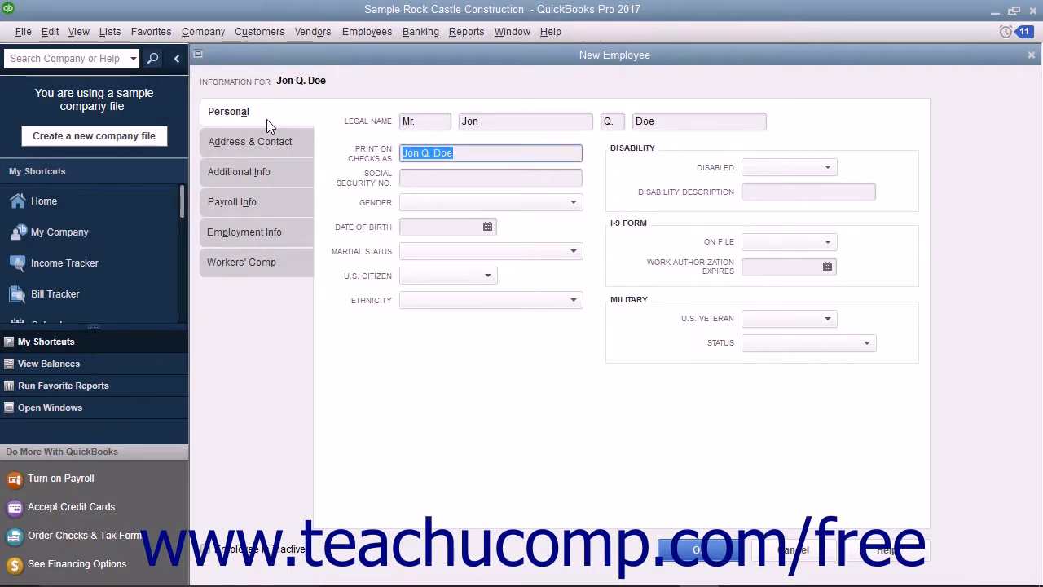
{"action": "key", "text": "Tab"}
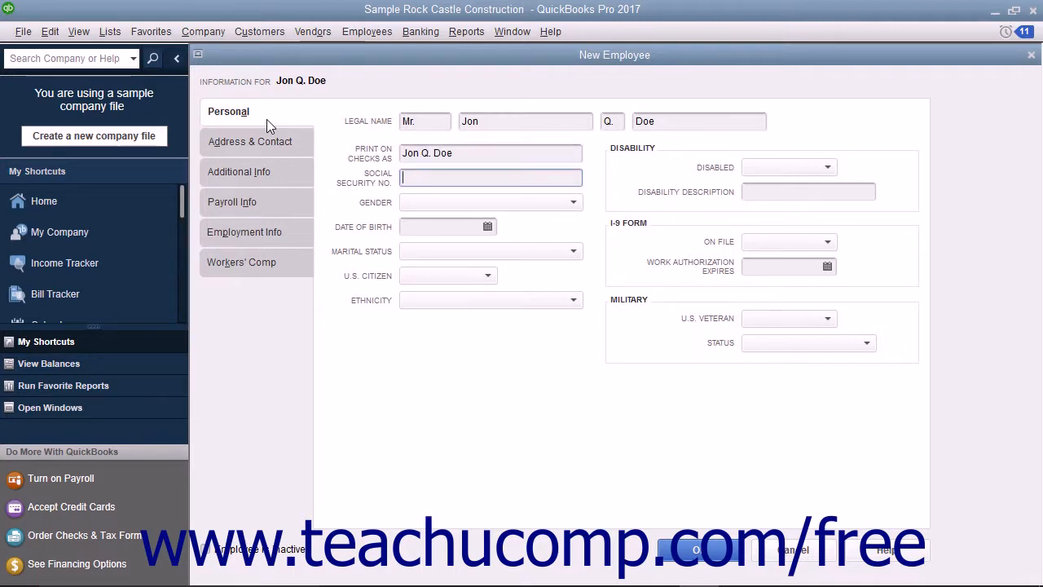
Step: Enter the employee's main phone number on the Address & Contact tab
{"action": "left_click", "coordinate": [228, 145]}
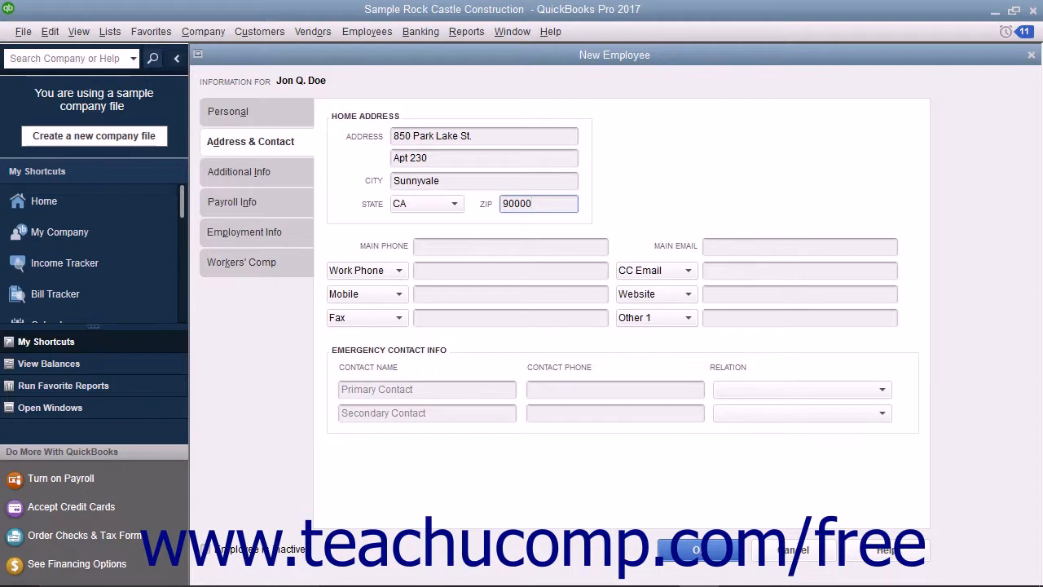
{"action": "left_click", "coordinate": [429, 250]}
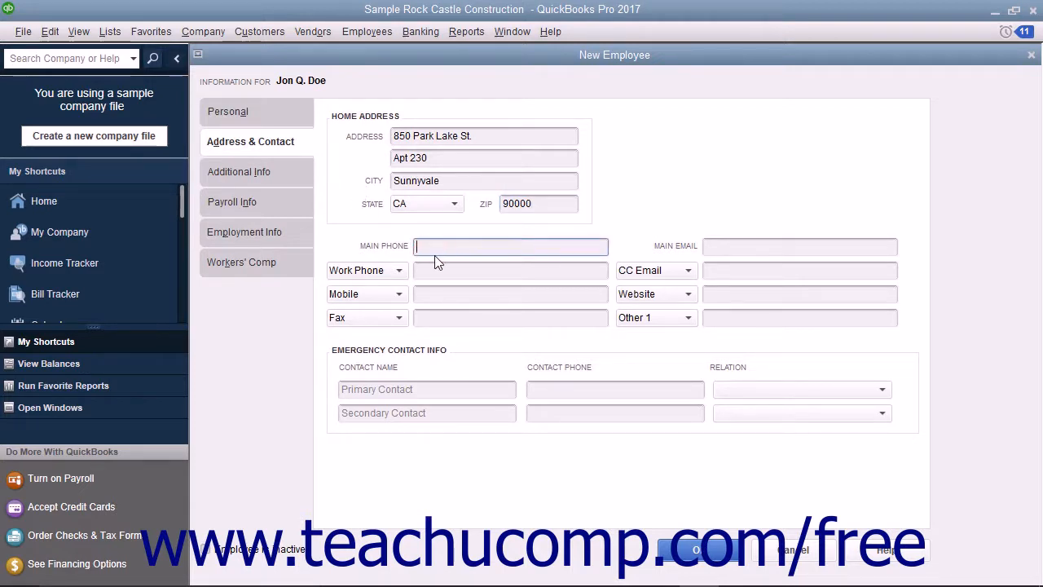
{"action": "left_click", "coordinate": [720, 247]}
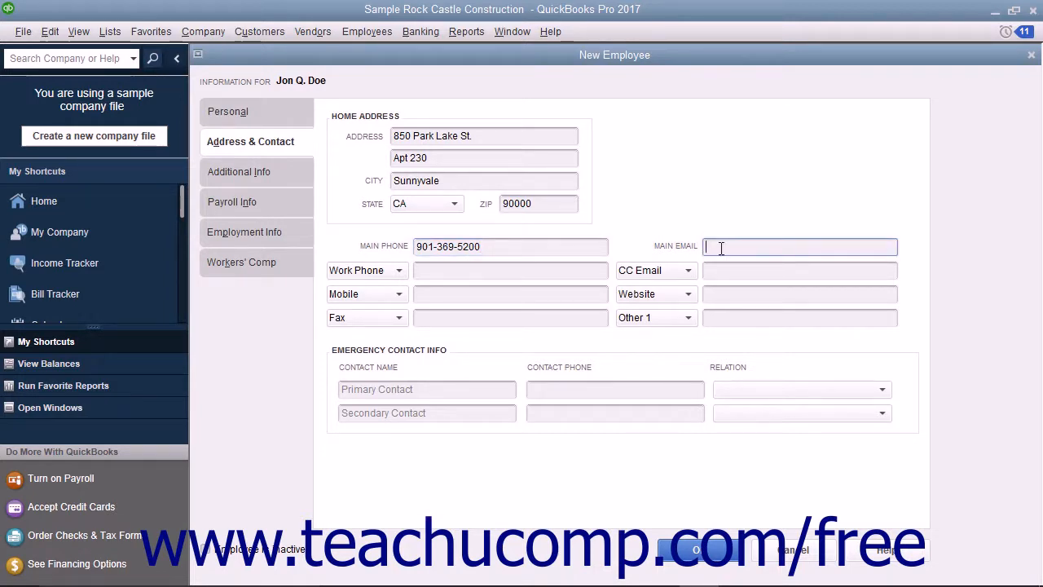
Step: Review the phone number type choices, keeping Work Phone as the type
{"action": "left_click", "coordinate": [399, 272]}
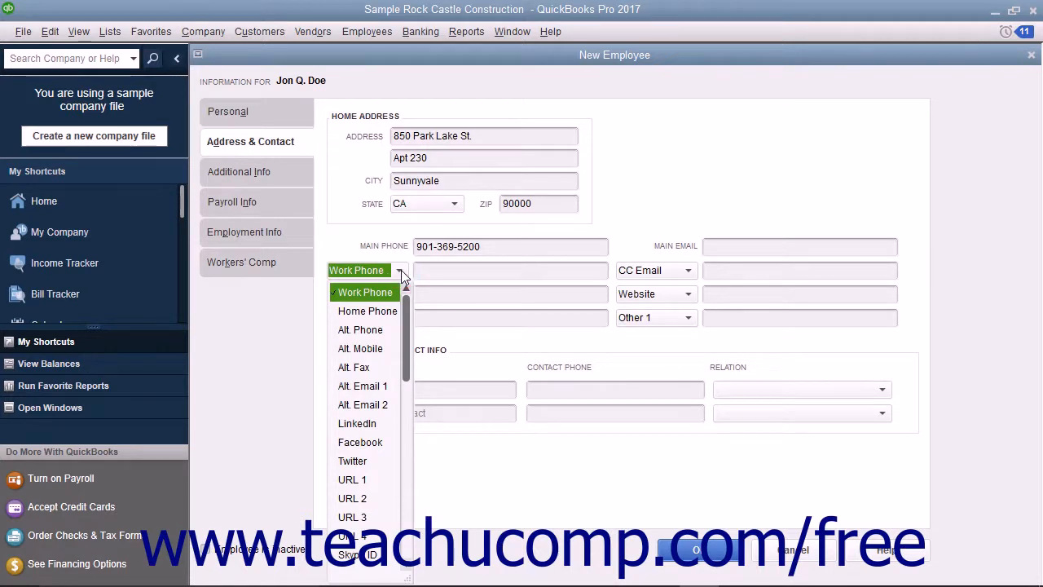
{"action": "left_click", "coordinate": [401, 270]}
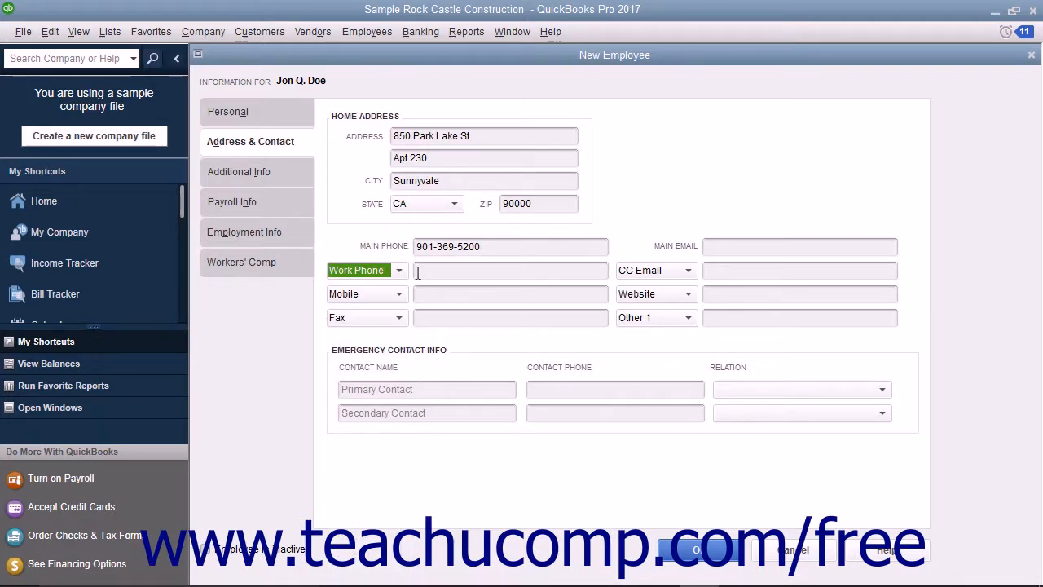
{"action": "left_click", "coordinate": [417, 272]}
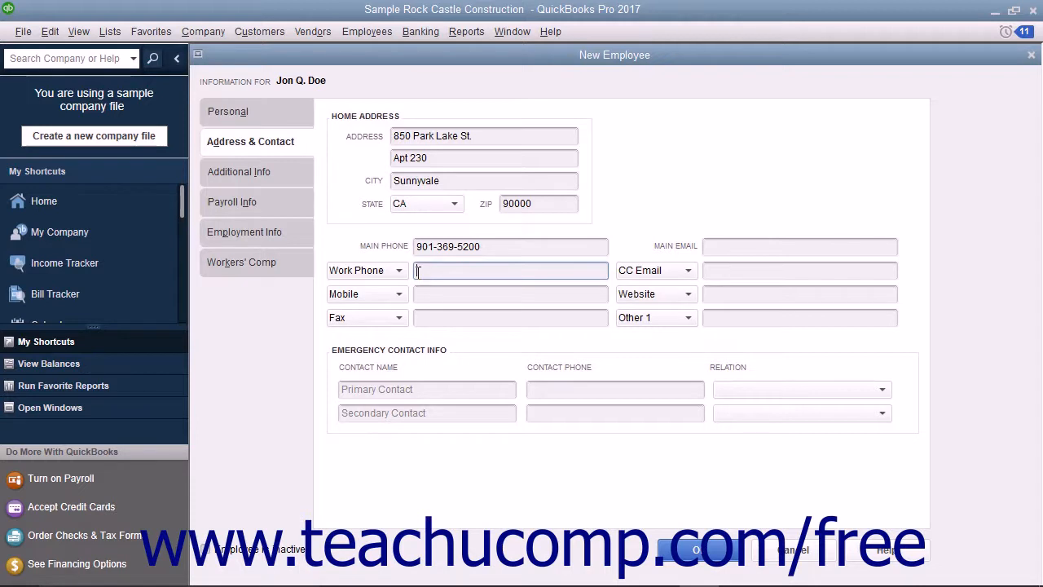
{"action": "left_click", "coordinate": [400, 271]}
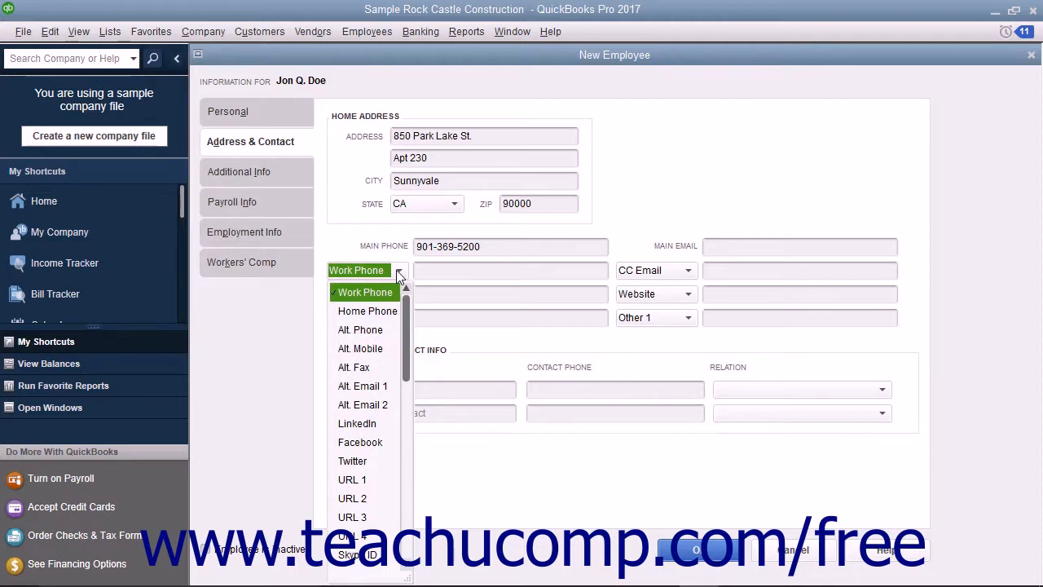
{"action": "left_click", "coordinate": [415, 274]}
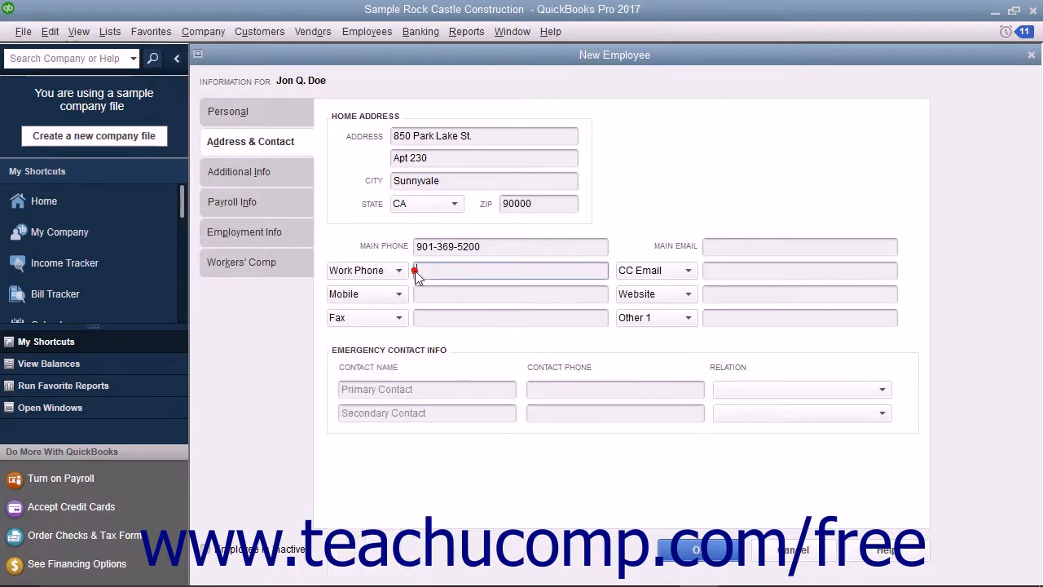
{"action": "left_click", "coordinate": [389, 392]}
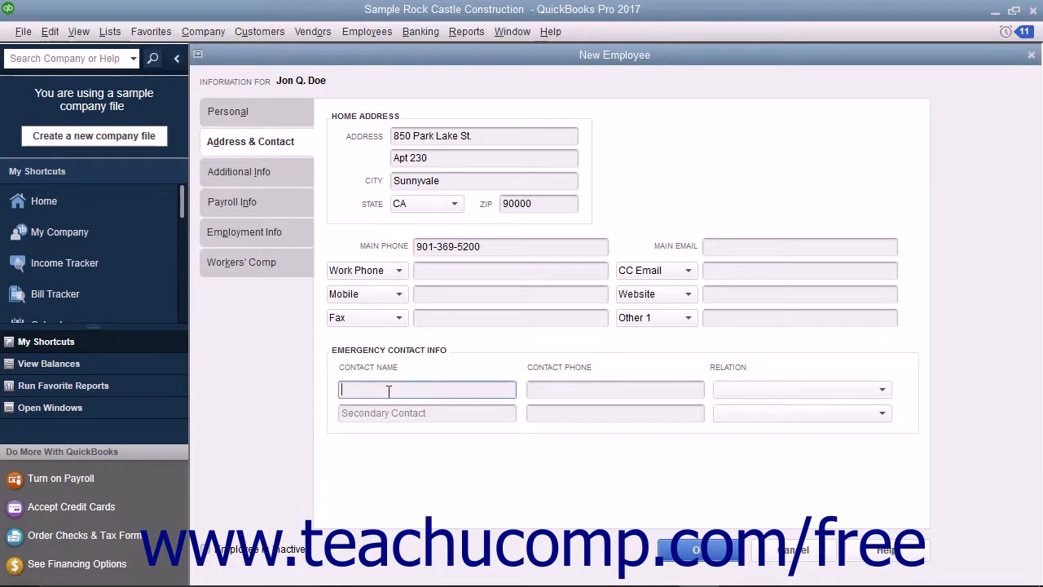
Step: Enter the primary emergency contact's name and phone number, with relation set to Mother
{"action": "key", "text": "Tab"}
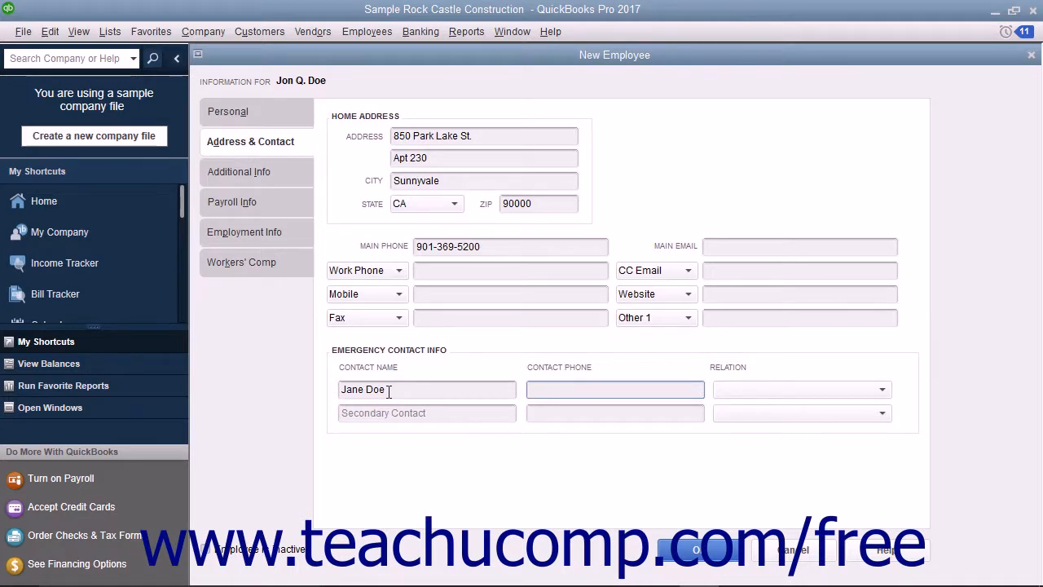
{"action": "left_click", "coordinate": [758, 396]}
{"action": "left_click", "coordinate": [744, 231]}
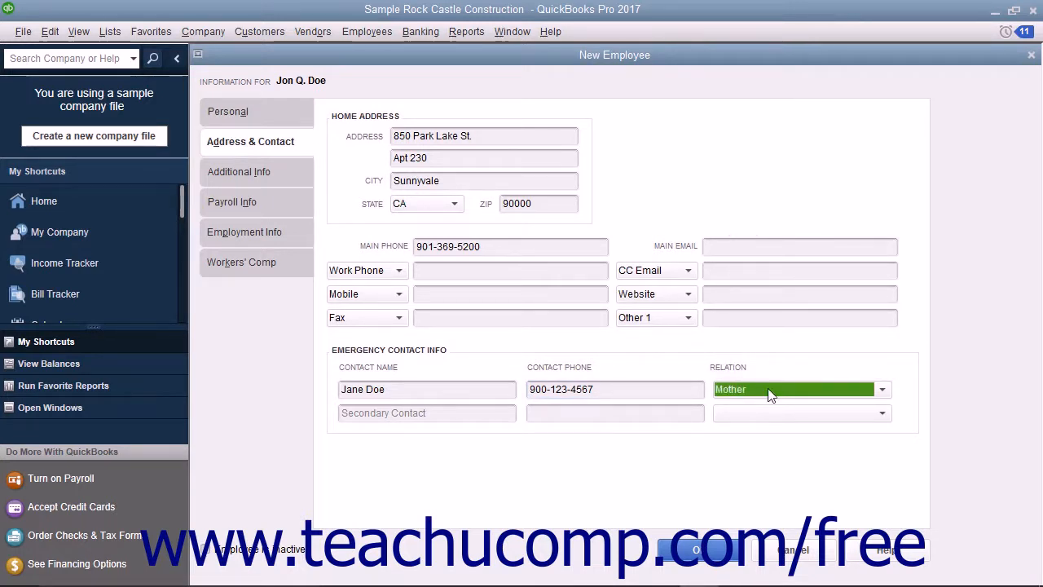
{"action": "left_click", "coordinate": [444, 412]}
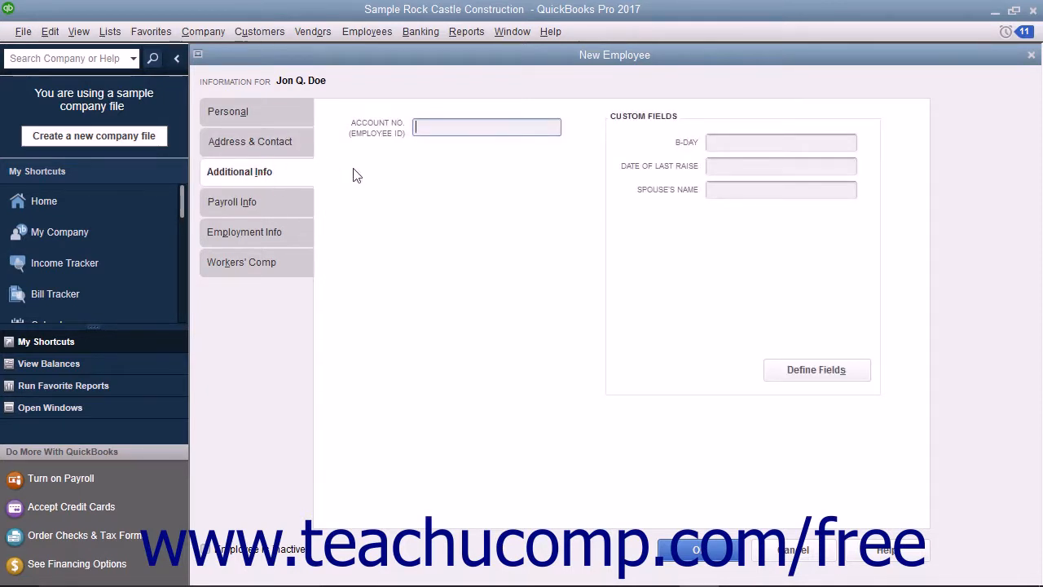
Step: Look over the Additional Info employee ID and custom fields, then show Payroll Info
{"action": "left_click", "coordinate": [434, 128]}
{"action": "left_click", "coordinate": [695, 136]}
{"action": "left_click", "coordinate": [282, 202]}
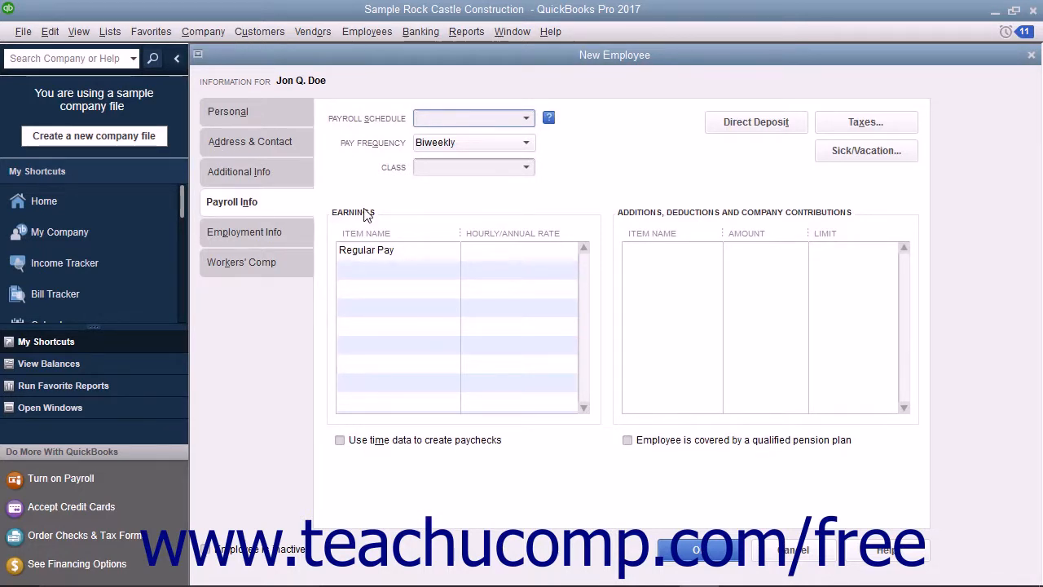
Step: Set a Biweekly payroll schedule with Regular Pay 10.00 and an Overtime Rate row at 15.00
{"action": "left_click", "coordinate": [527, 119]}
{"action": "left_click", "coordinate": [502, 178]}
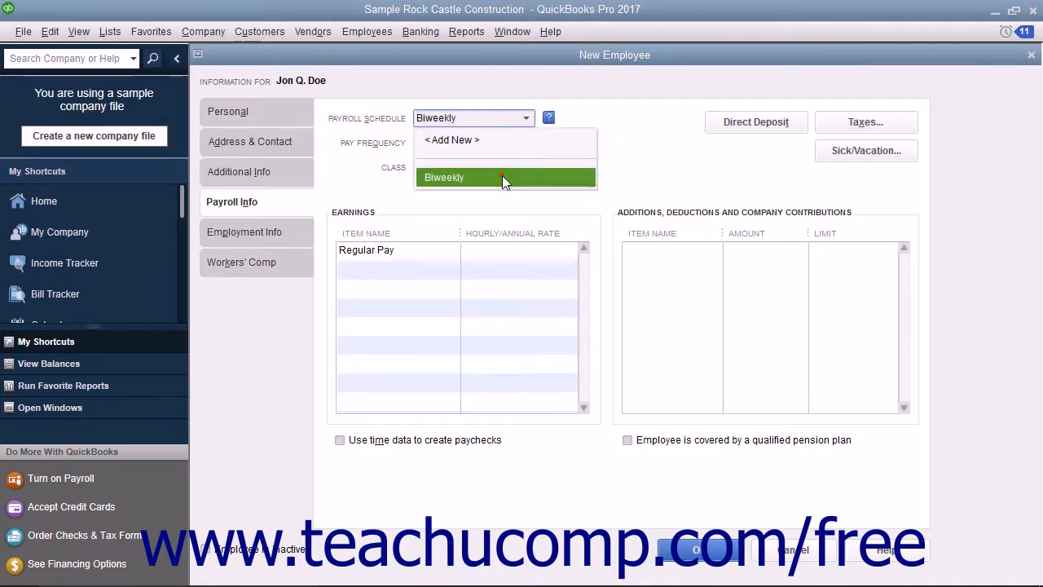
{"action": "left_click", "coordinate": [506, 254]}
{"action": "type", "text": "10.00"}
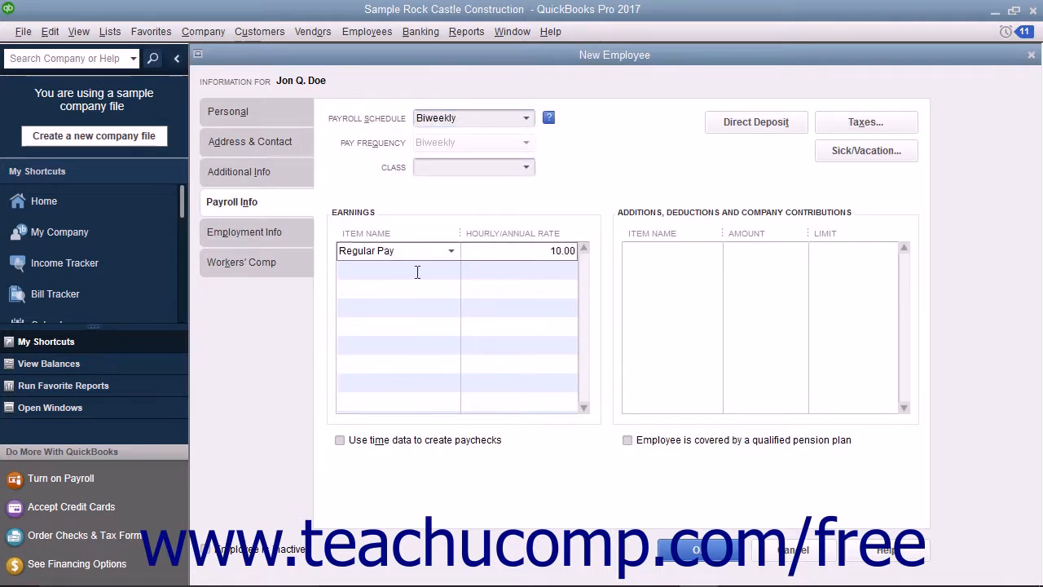
{"action": "left_click", "coordinate": [417, 272]}
{"action": "left_click", "coordinate": [450, 269]}
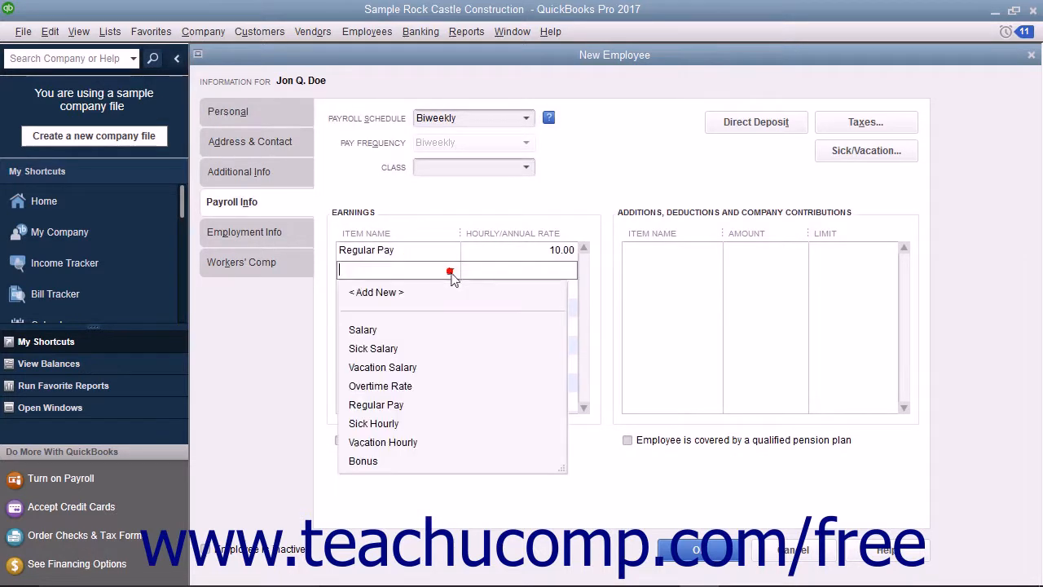
{"action": "left_click", "coordinate": [413, 385]}
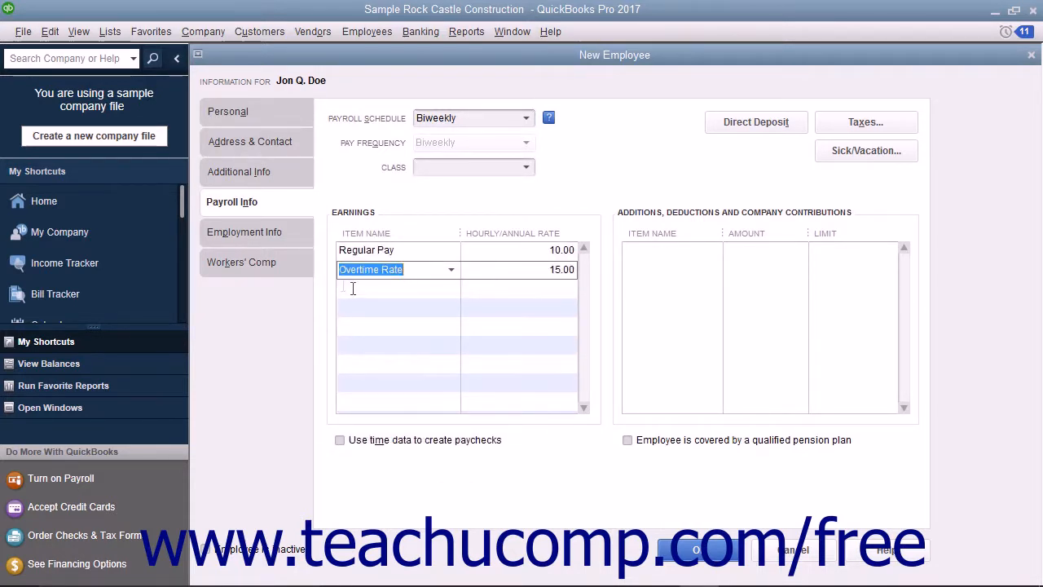
{"action": "left_click", "coordinate": [291, 272]}
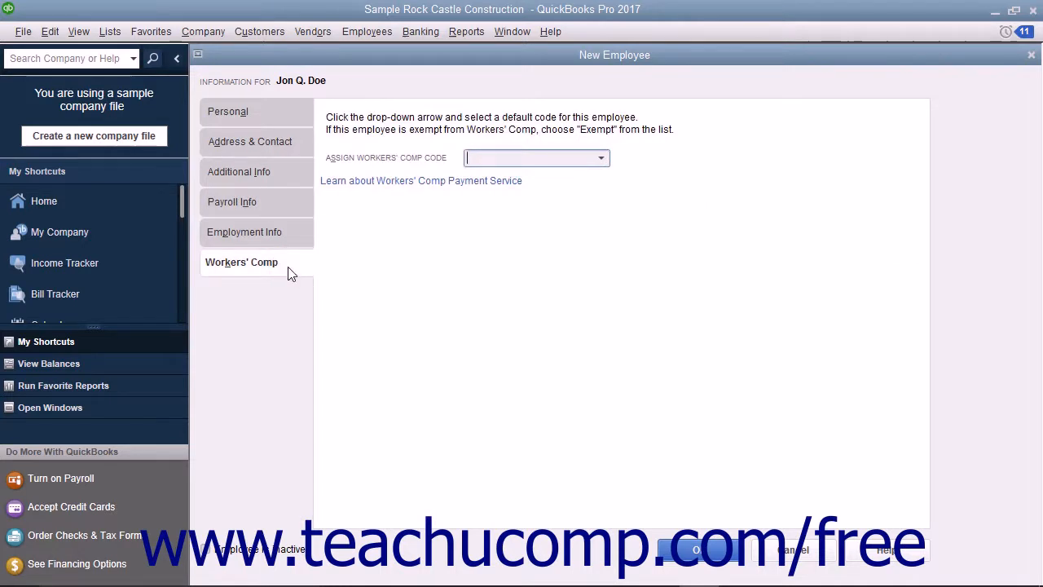
Step: Revisit Payroll Info, then view Employment Info showing hire date 12/15/2021 and type Regular
{"action": "left_click", "coordinate": [283, 205]}
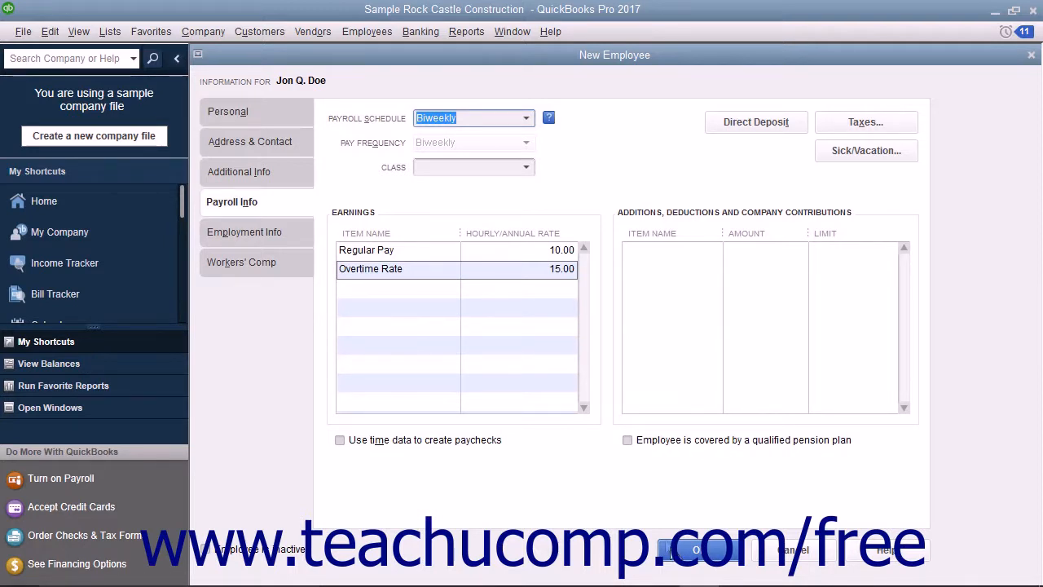
{"action": "left_click", "coordinate": [247, 234]}
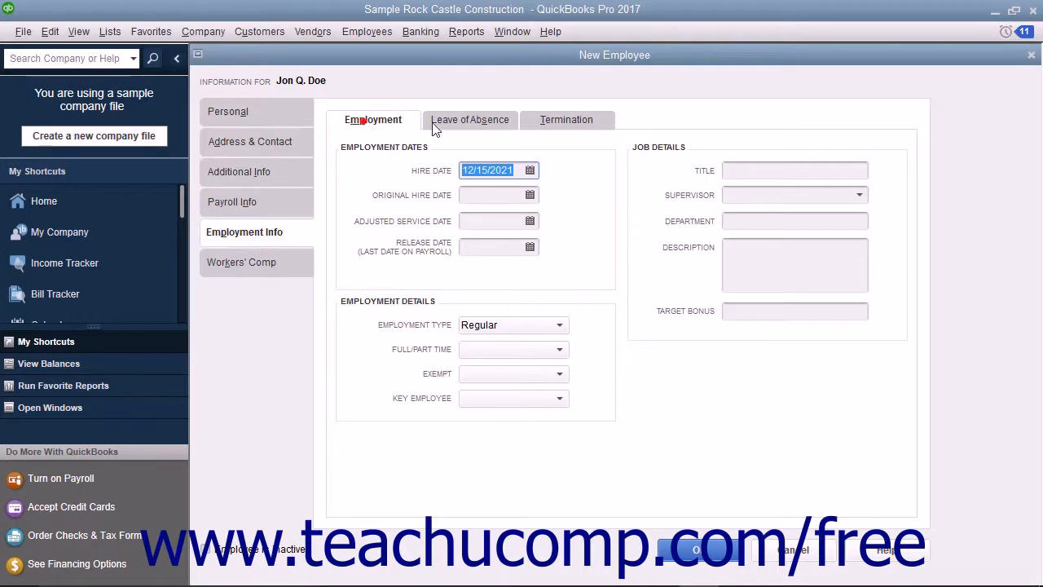
{"action": "left_click", "coordinate": [481, 127]}
{"action": "left_click", "coordinate": [566, 121]}
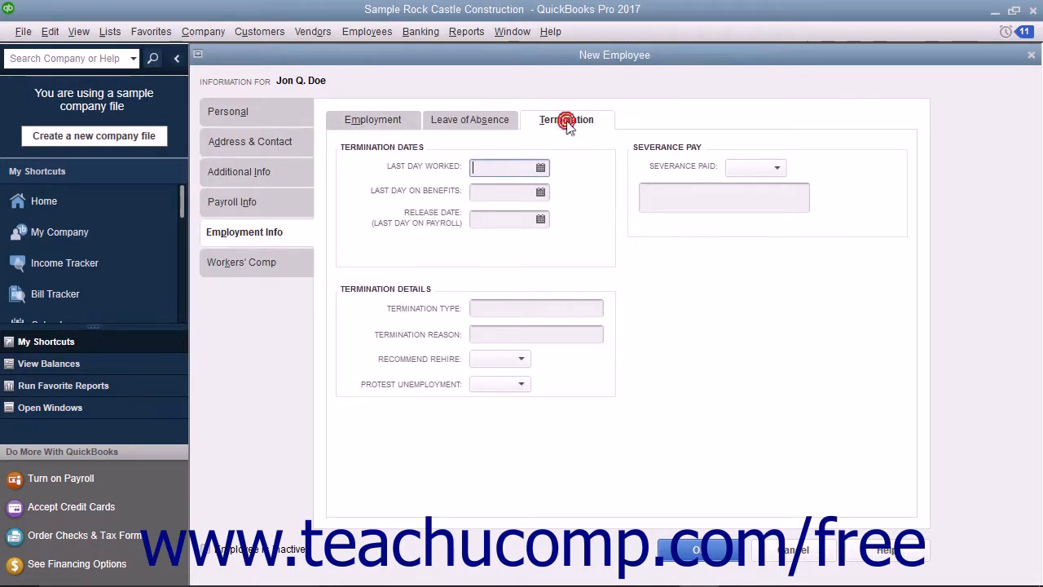
{"action": "left_click", "coordinate": [402, 127]}
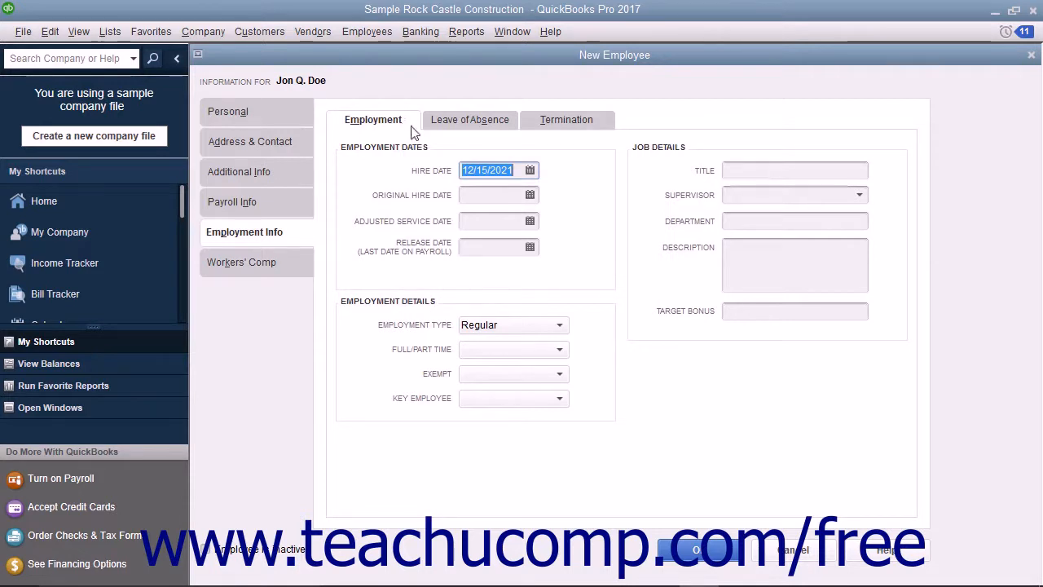
{"action": "left_click", "coordinate": [470, 170]}
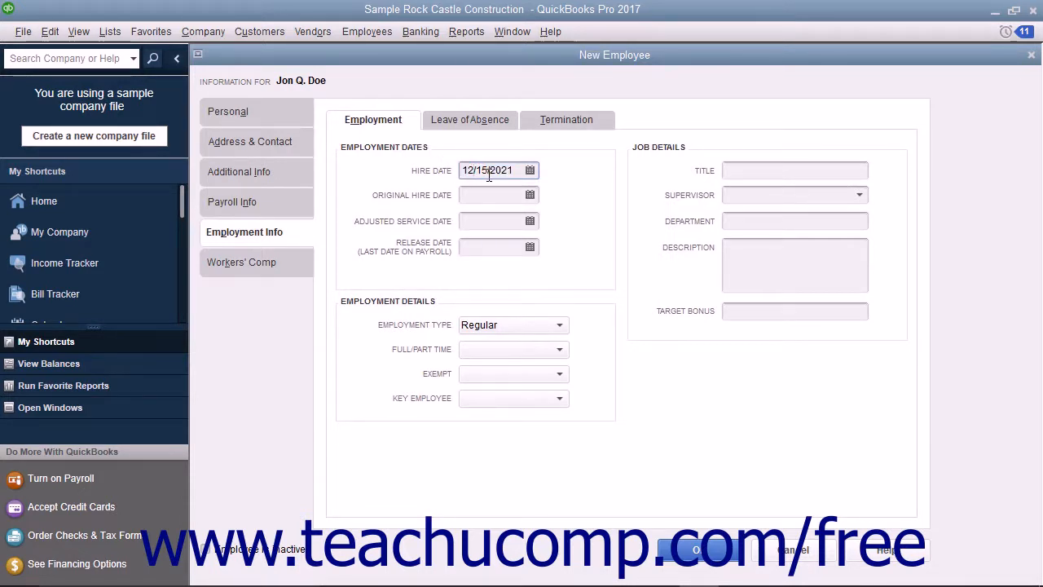
{"action": "left_click", "coordinate": [483, 195]}
{"action": "left_click", "coordinate": [478, 224]}
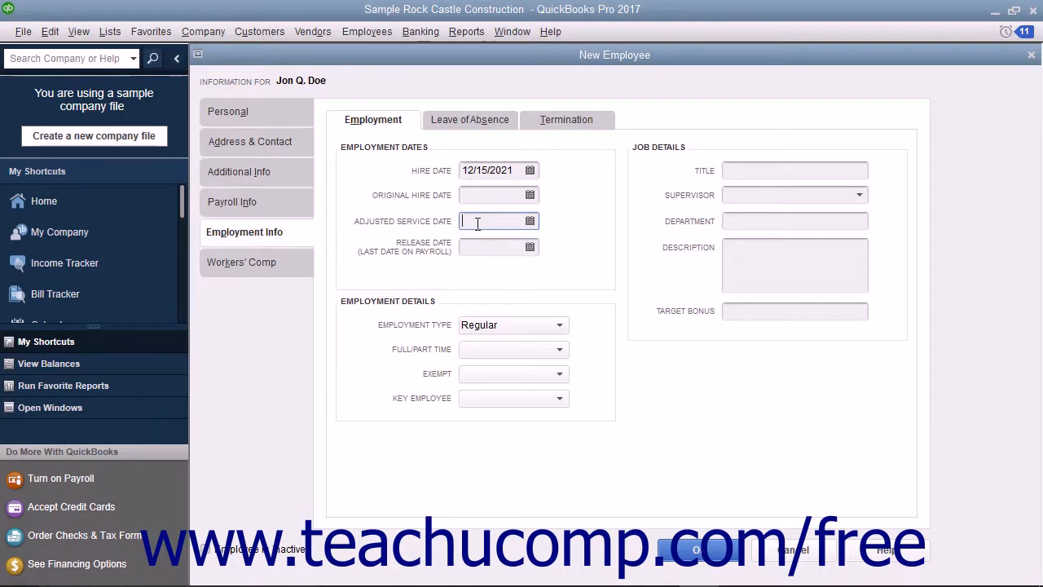
{"action": "left_click", "coordinate": [479, 245]}
{"action": "left_click", "coordinate": [560, 327]}
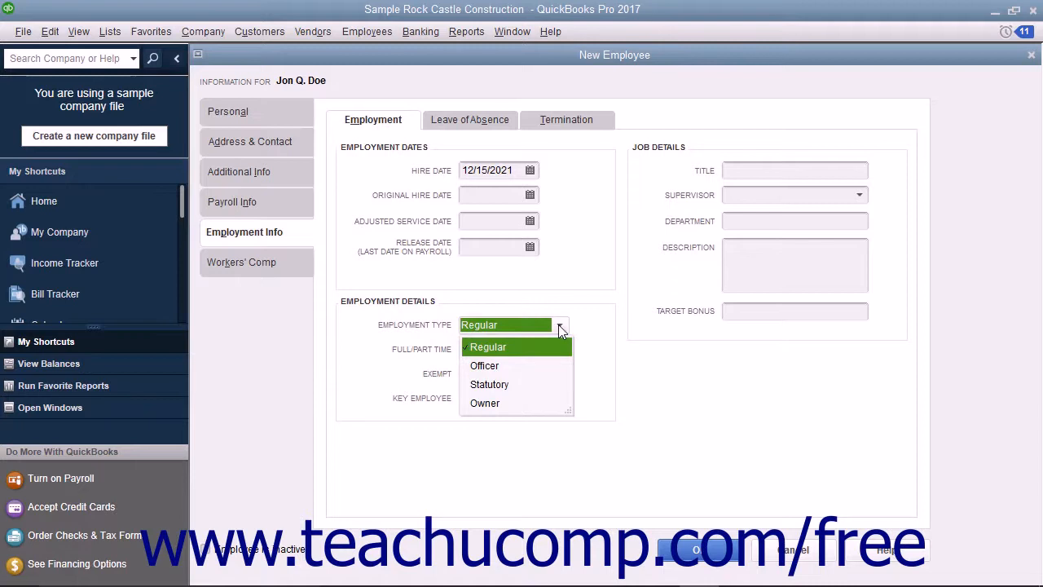
{"action": "left_click", "coordinate": [560, 327]}
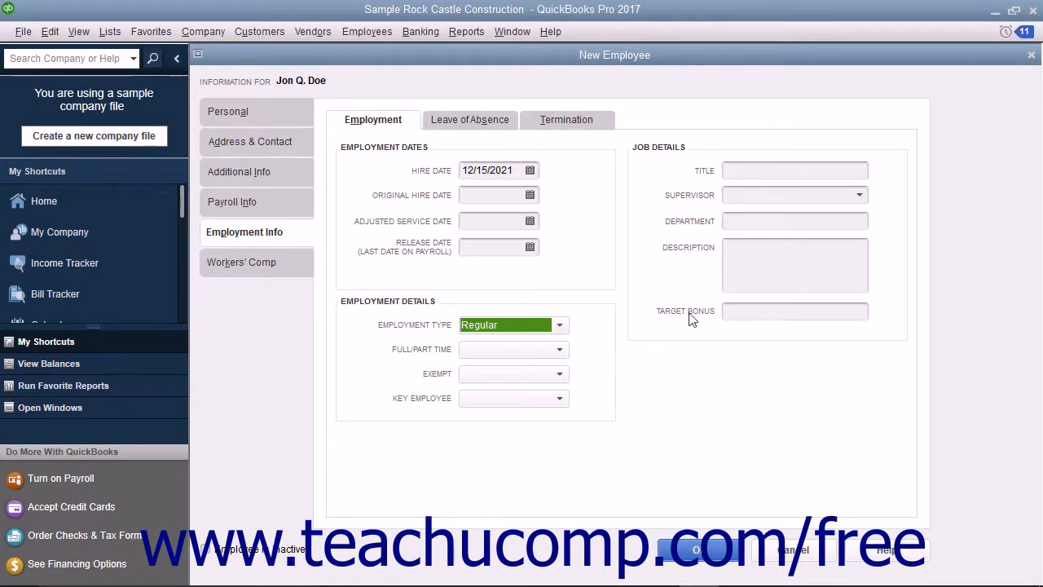
Step: Step through the Leave of Absence return dates, leave type and Leave Paid choices, leaving them empty
{"action": "left_click", "coordinate": [489, 122]}
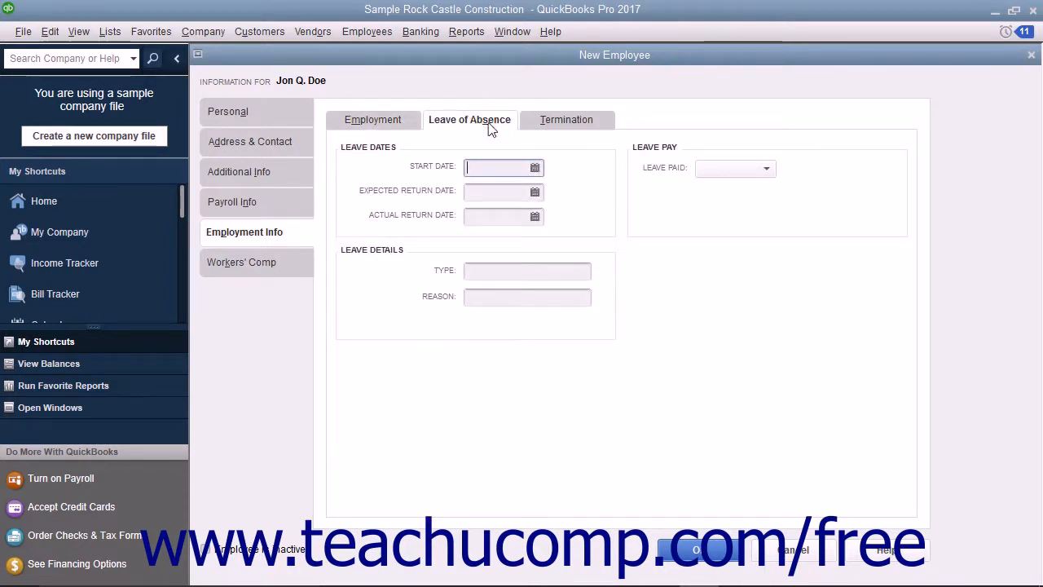
{"action": "left_click", "coordinate": [483, 193]}
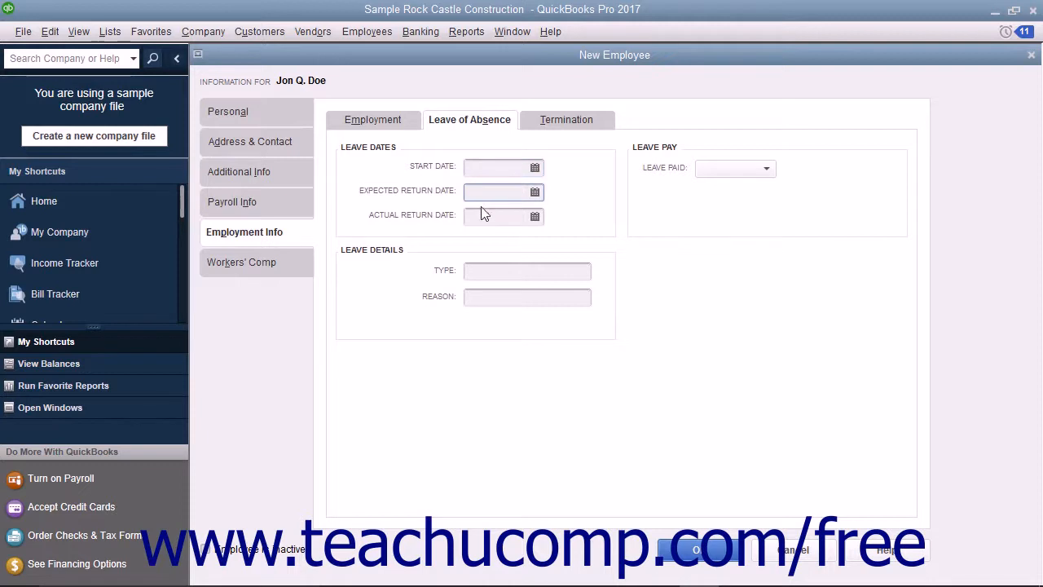
{"action": "left_click", "coordinate": [483, 217]}
{"action": "left_click", "coordinate": [487, 269]}
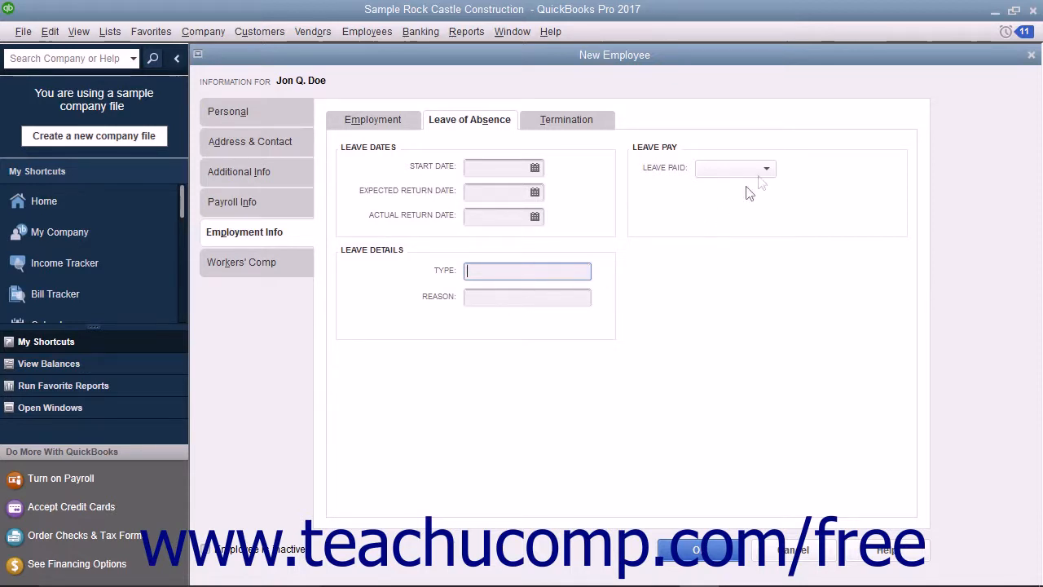
{"action": "left_click", "coordinate": [761, 168]}
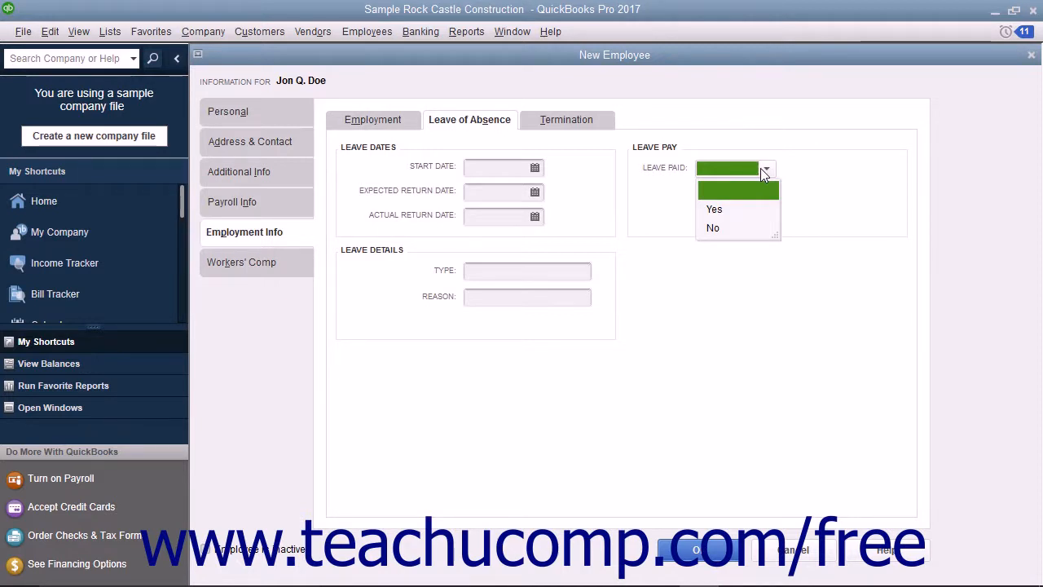
{"action": "left_click", "coordinate": [763, 168]}
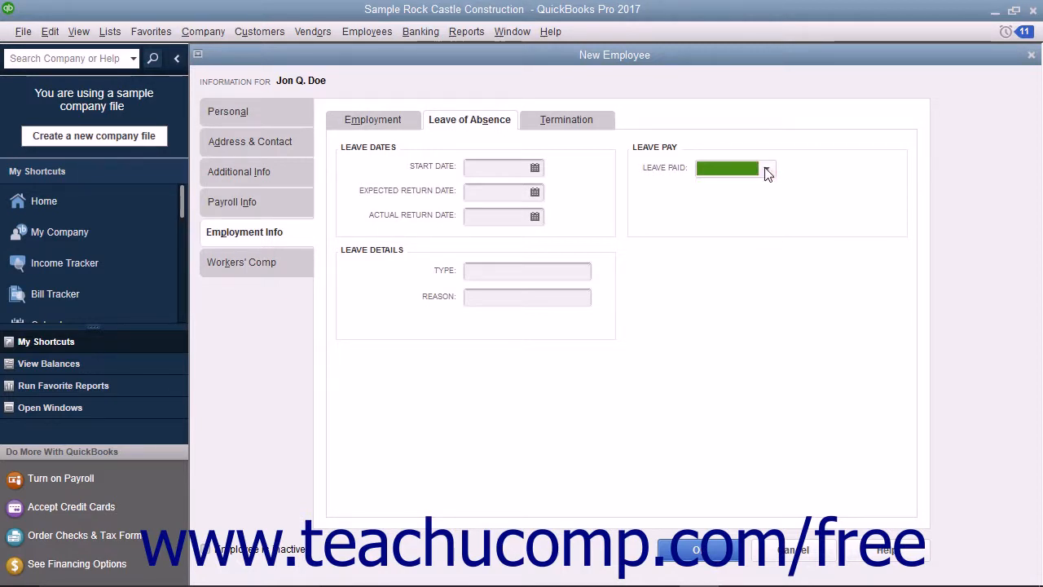
{"action": "left_click", "coordinate": [596, 128]}
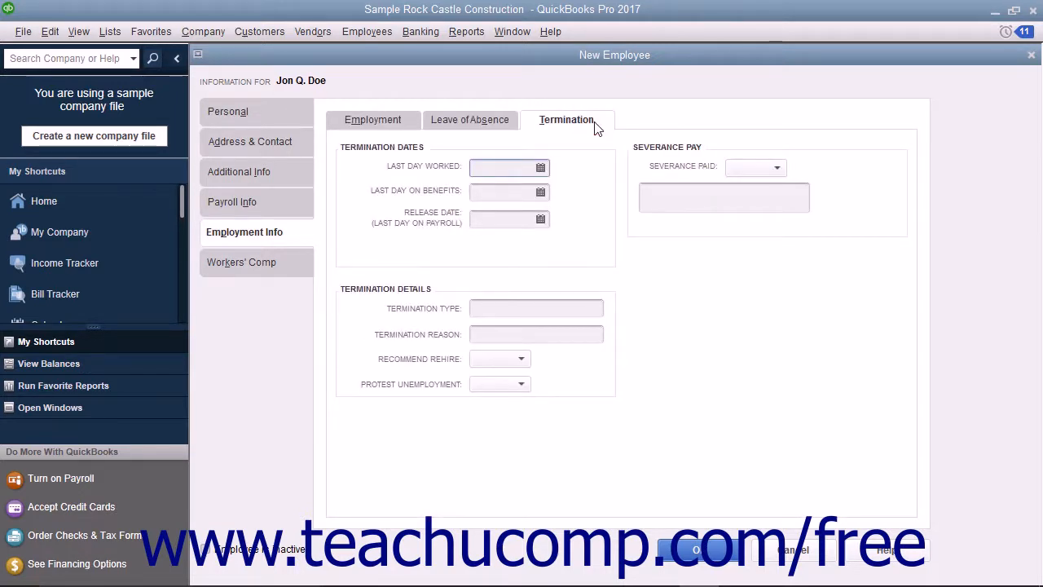
Step: Check the Termination dates and Recommend Rehire, Protest Unemployment and Severance Paid choices without changes
{"action": "left_click", "coordinate": [474, 192]}
{"action": "left_click", "coordinate": [482, 219]}
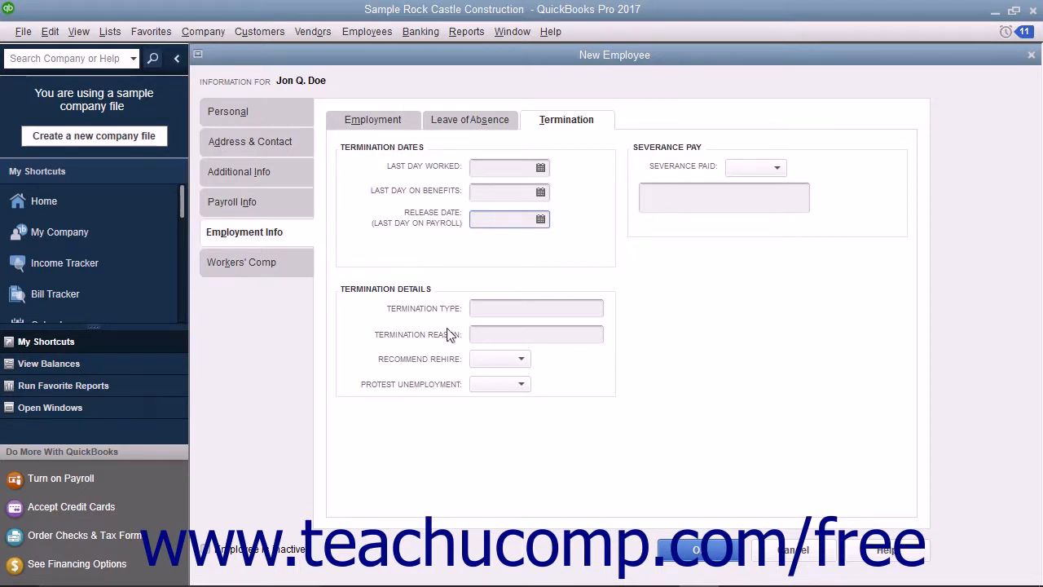
{"action": "left_click", "coordinate": [529, 361]}
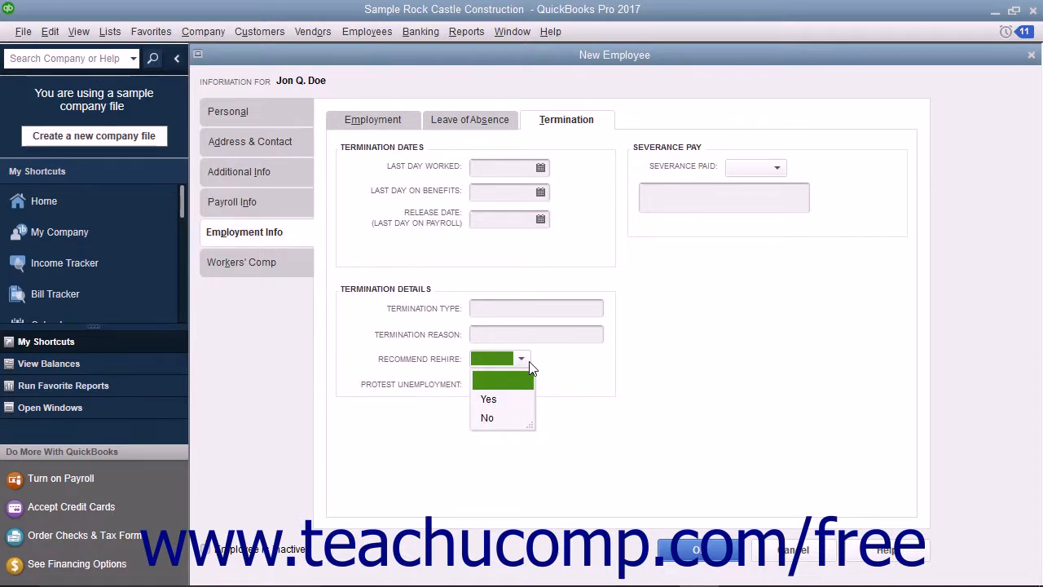
{"action": "left_click", "coordinate": [530, 365]}
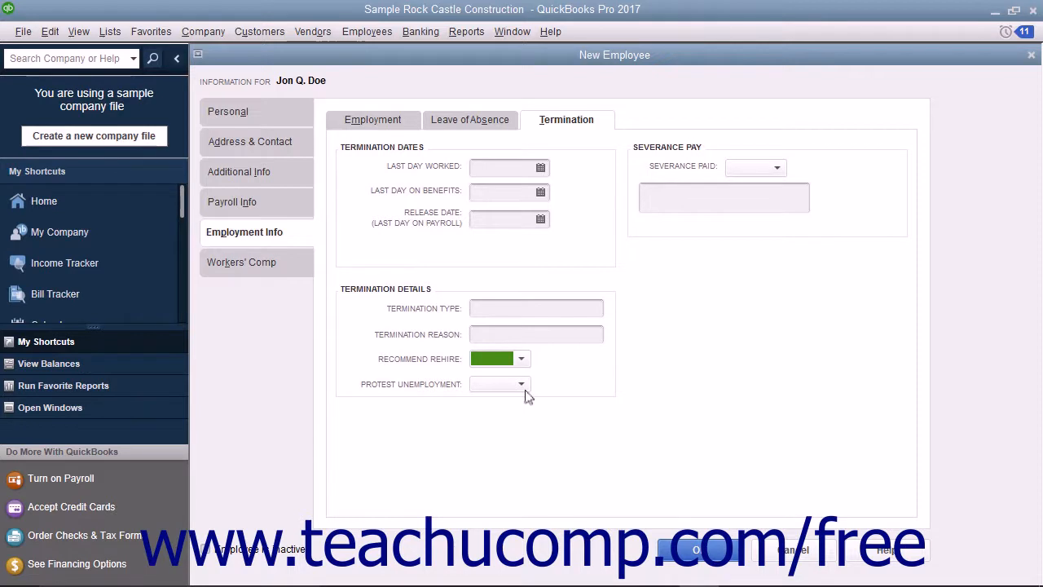
{"action": "left_click", "coordinate": [524, 388]}
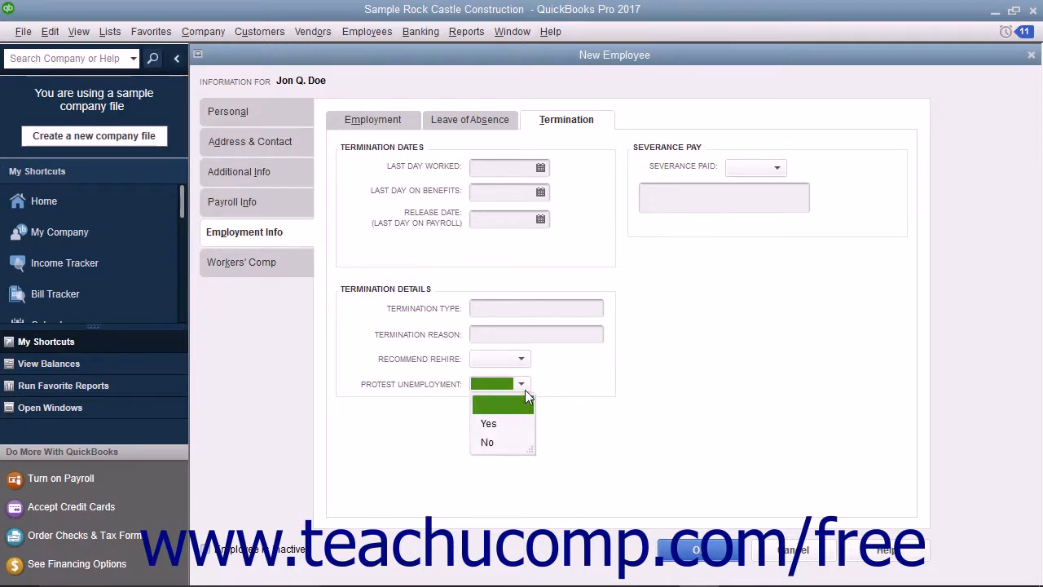
{"action": "left_click", "coordinate": [525, 394]}
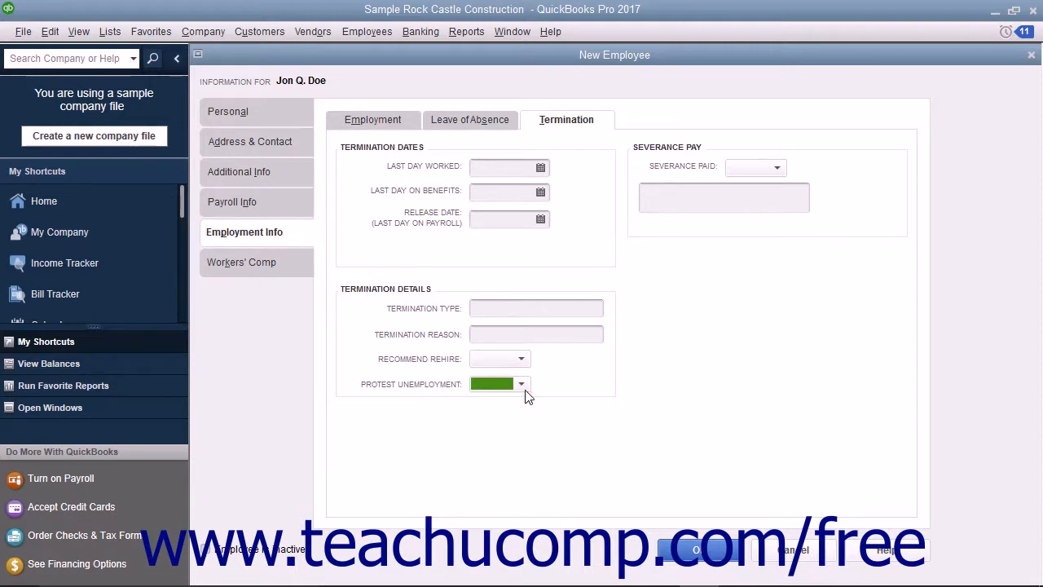
{"action": "left_click", "coordinate": [777, 170]}
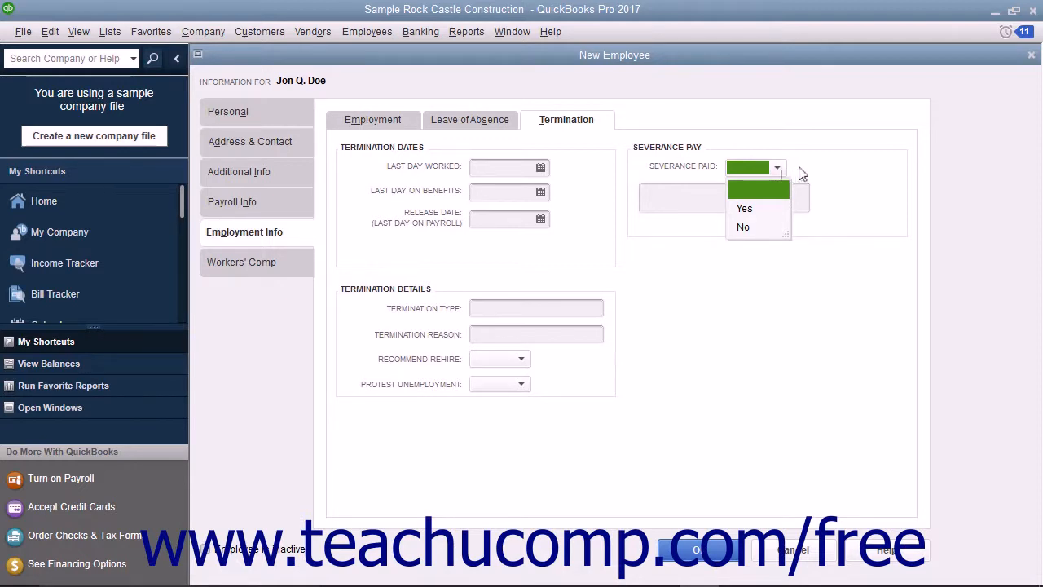
{"action": "left_click", "coordinate": [802, 173]}
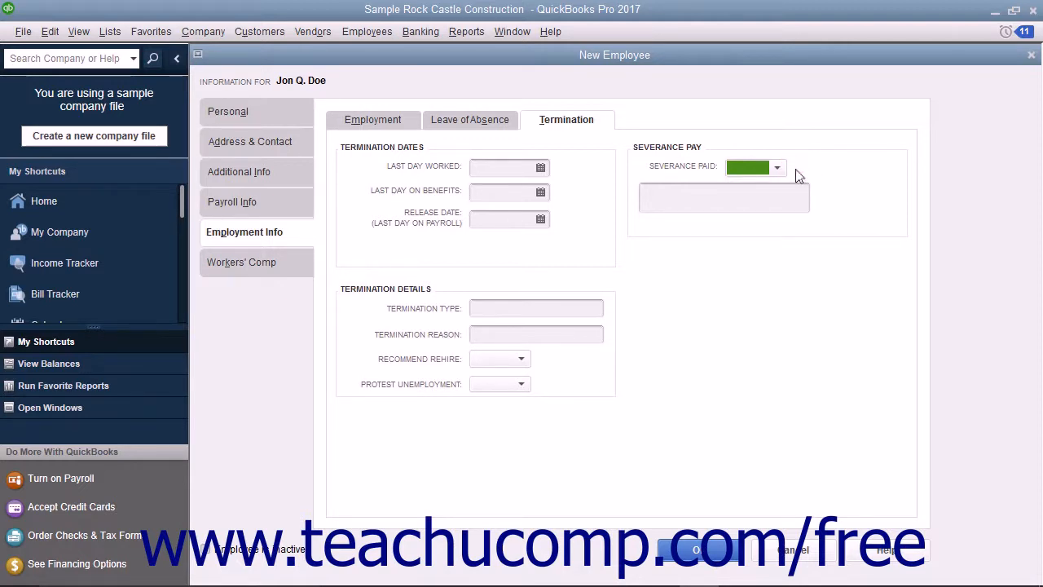
{"action": "left_click", "coordinate": [731, 199]}
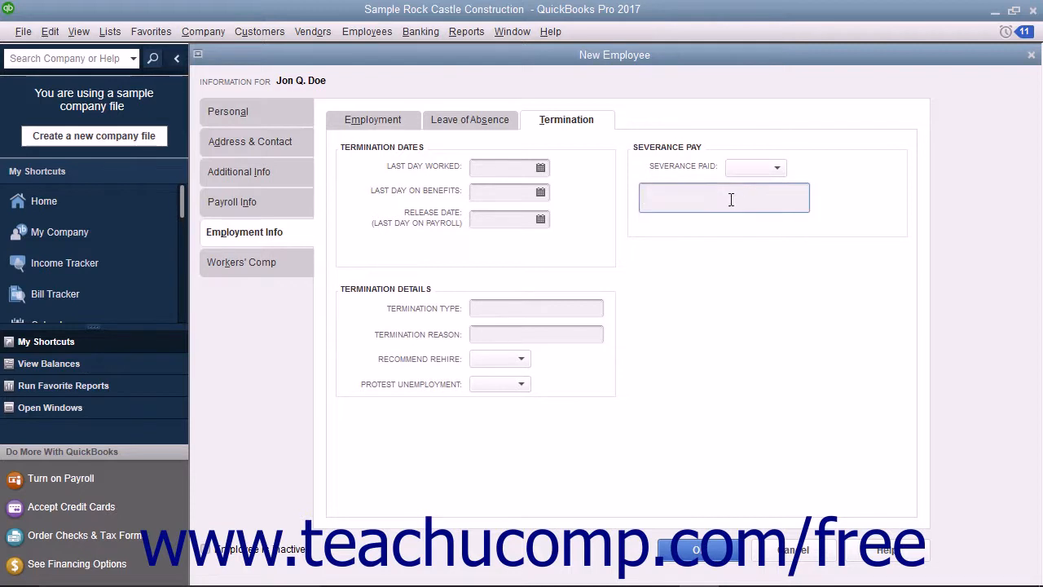
{"action": "left_click", "coordinate": [291, 269]}
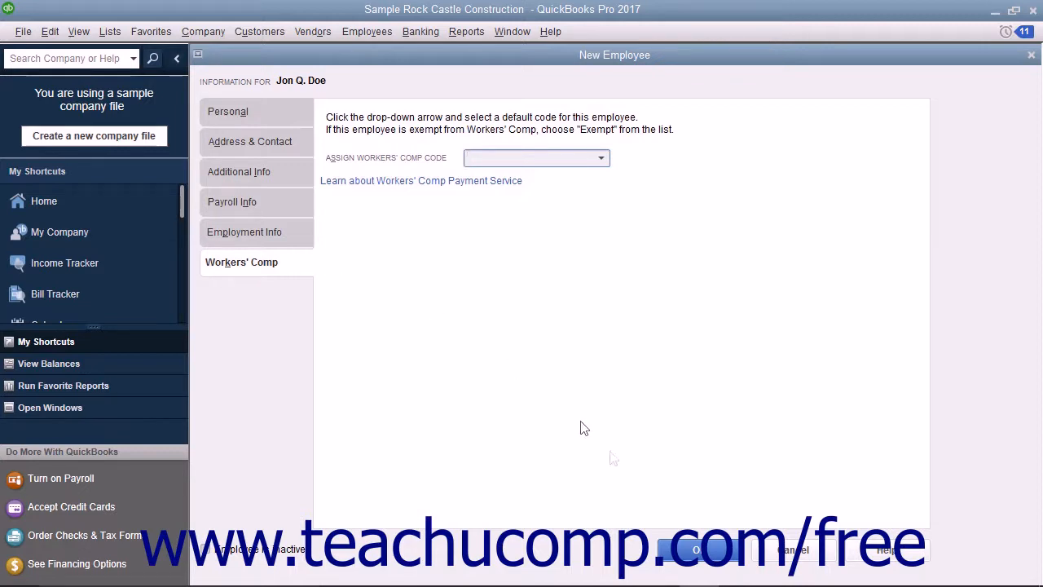
Step: Save the new employee, keeping the default payroll tax and sick settings
{"action": "left_click", "coordinate": [690, 551]}
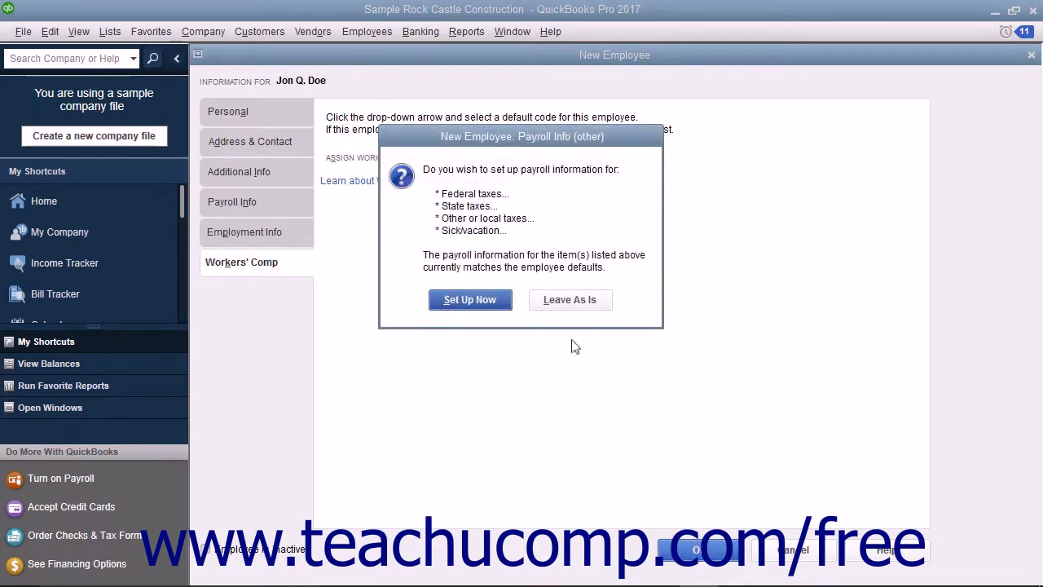
{"action": "left_click", "coordinate": [570, 300]}
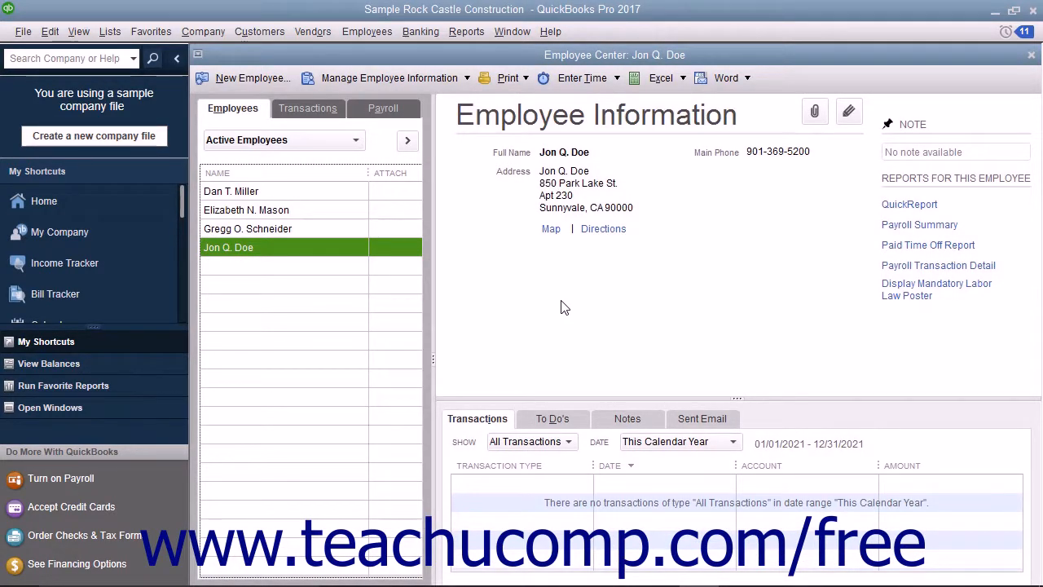
{"action": "left_click", "coordinate": [338, 256]}
Step: Reopen the employee's record, replace the Social Security number's final digit, and save it
{"action": "double_click", "coordinate": [289, 248]}
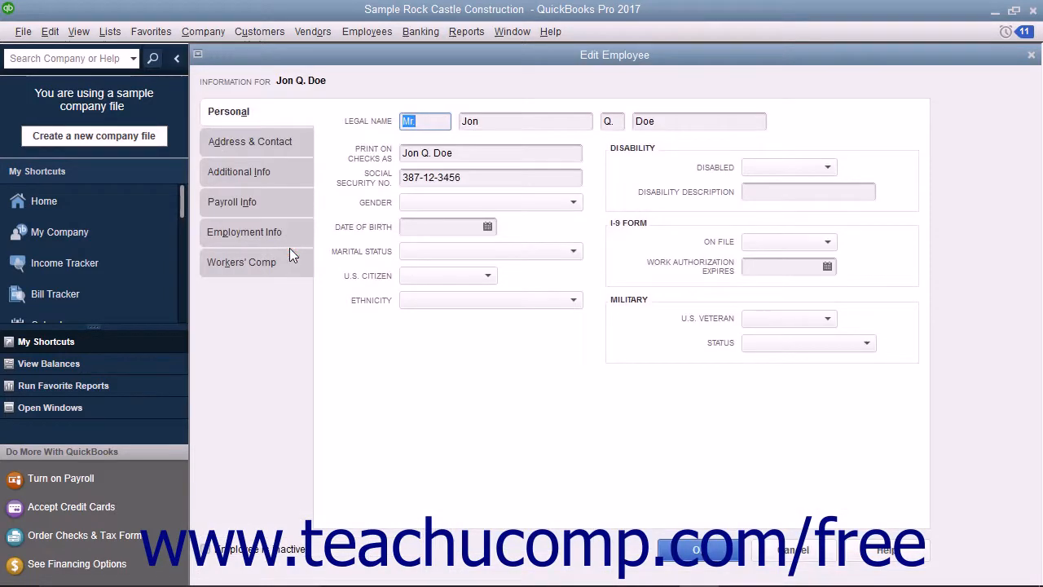
{"action": "left_click", "coordinate": [479, 177]}
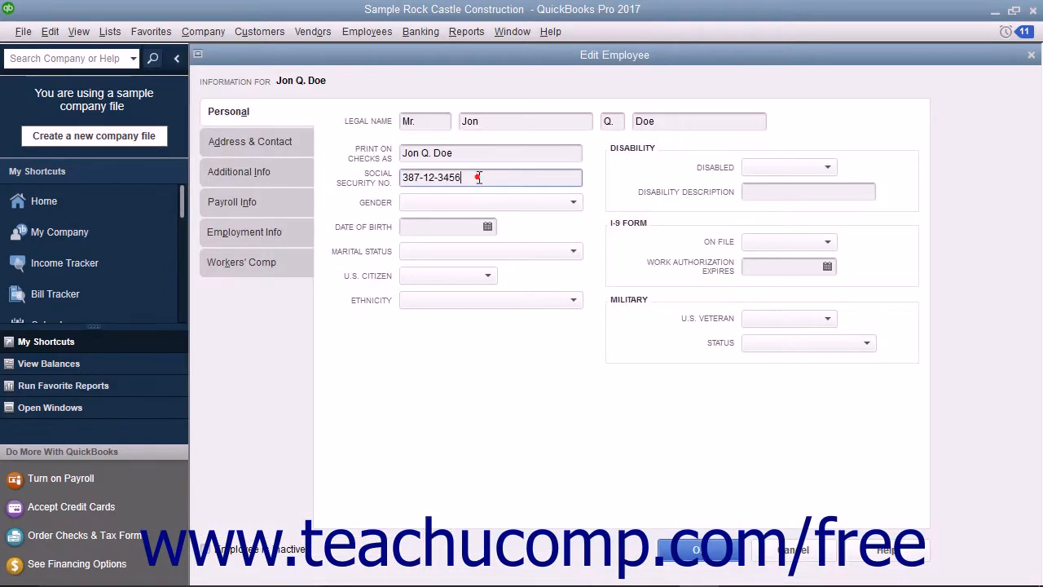
{"action": "key", "text": "BackSpace"}
{"action": "type", "text": "2"}
{"action": "left_click", "coordinate": [691, 552]}
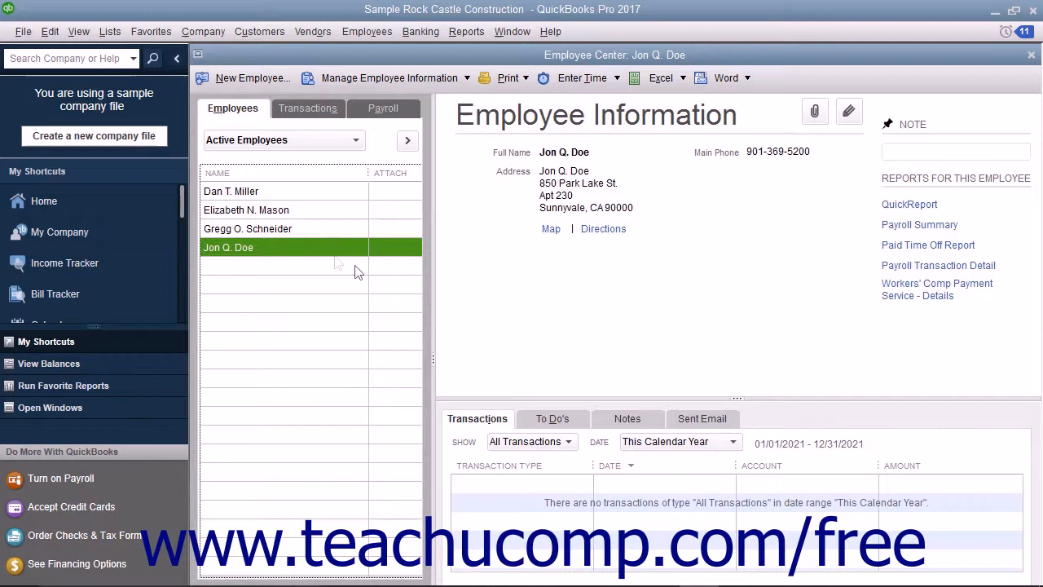
Step: Select the new employee, choose Edit > Delete Employee, and confirm the prompt
{"action": "left_click", "coordinate": [322, 251]}
{"action": "left_click", "coordinate": [50, 36]}
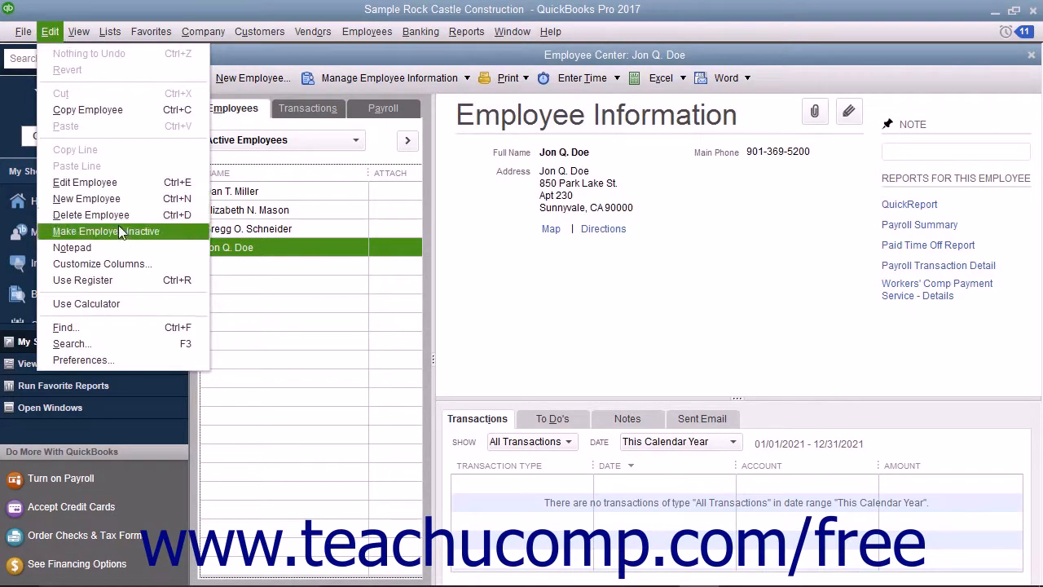
{"action": "left_click", "coordinate": [90, 216]}
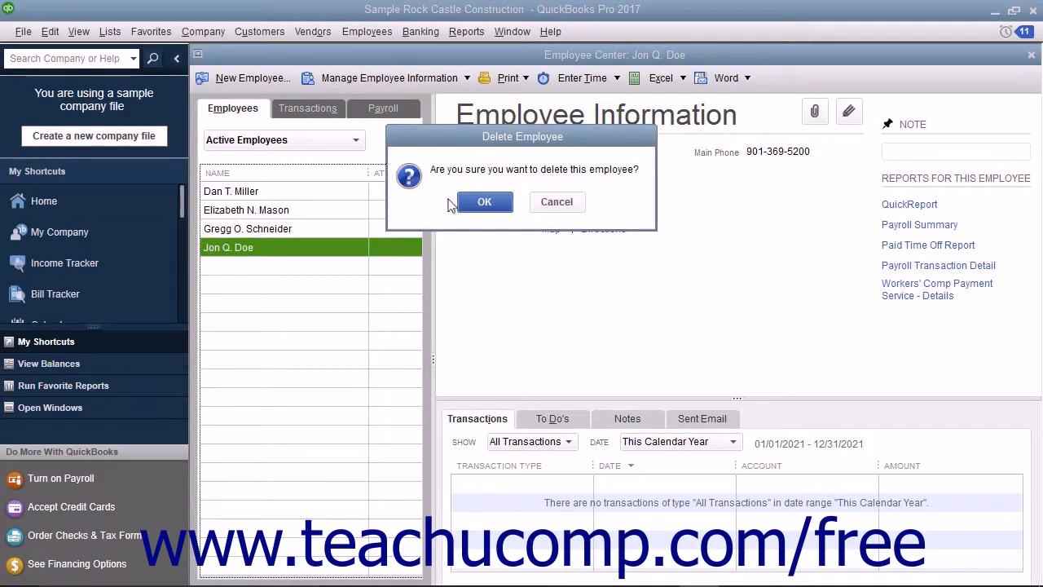
{"action": "left_click", "coordinate": [483, 202]}
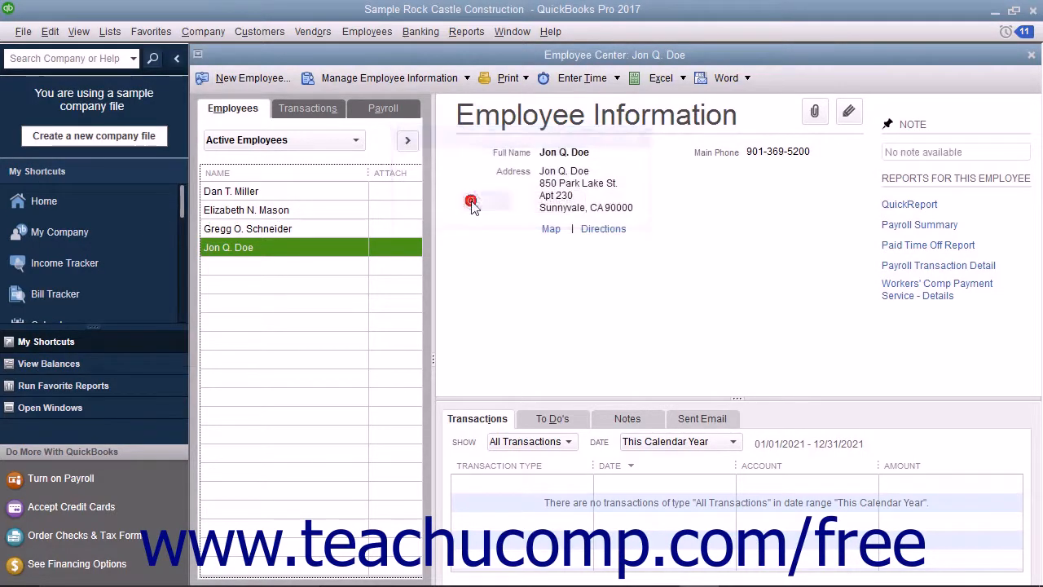